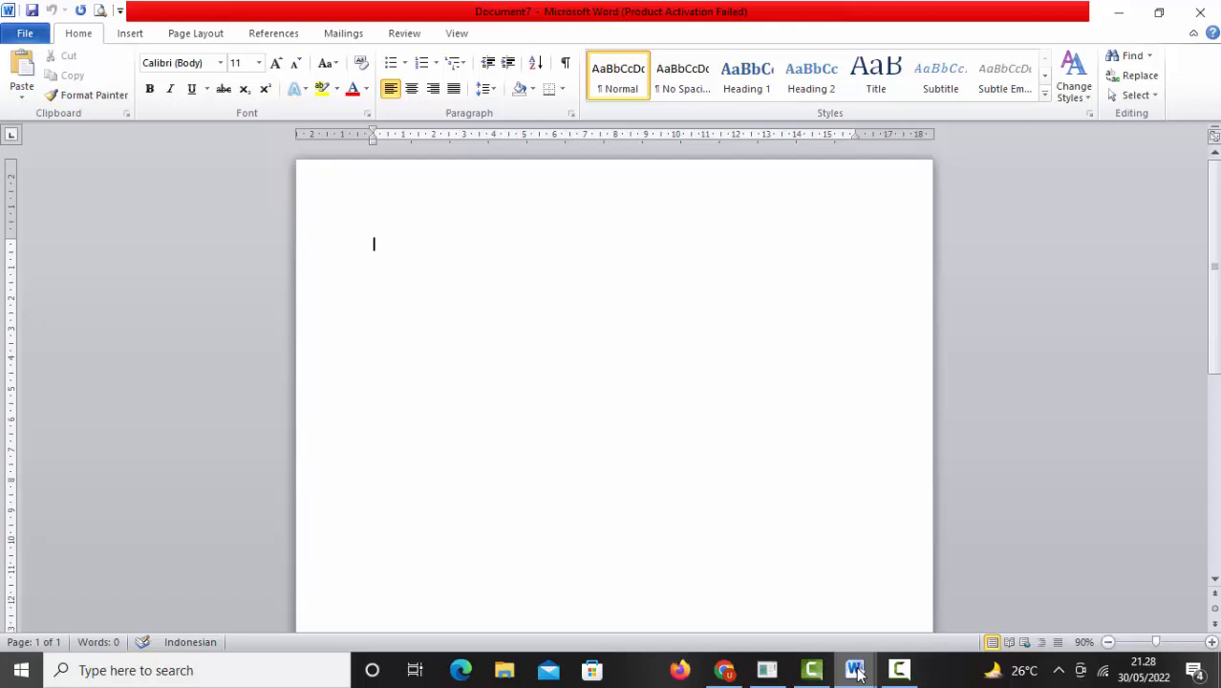
# Enter the symbols @#$%&* in the blank document and delete them again
pyautogui.write('@')
pyautogui.write('#$%&*')
pyautogui.press('BackSpace')
pyautogui.press('BackSpace')
pyautogui.press('BackSpace')
pyautogui.press('BackSpace')
pyautogui.press('BackSpace')
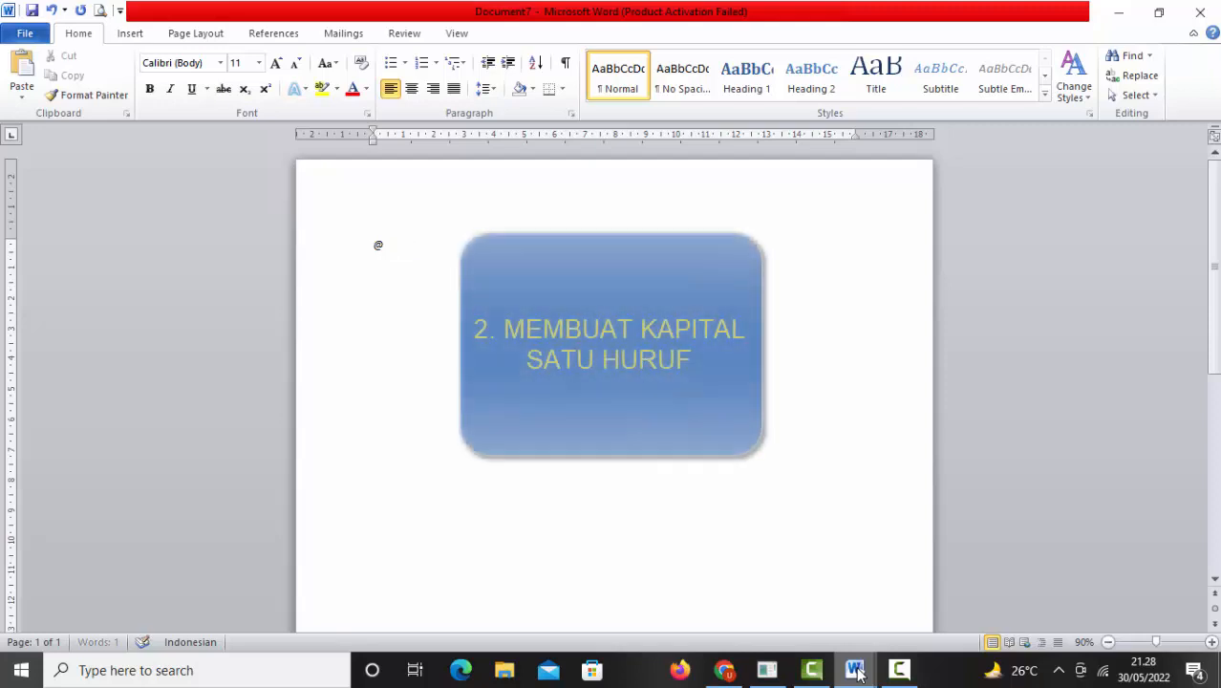
pyautogui.press('BackSpace')
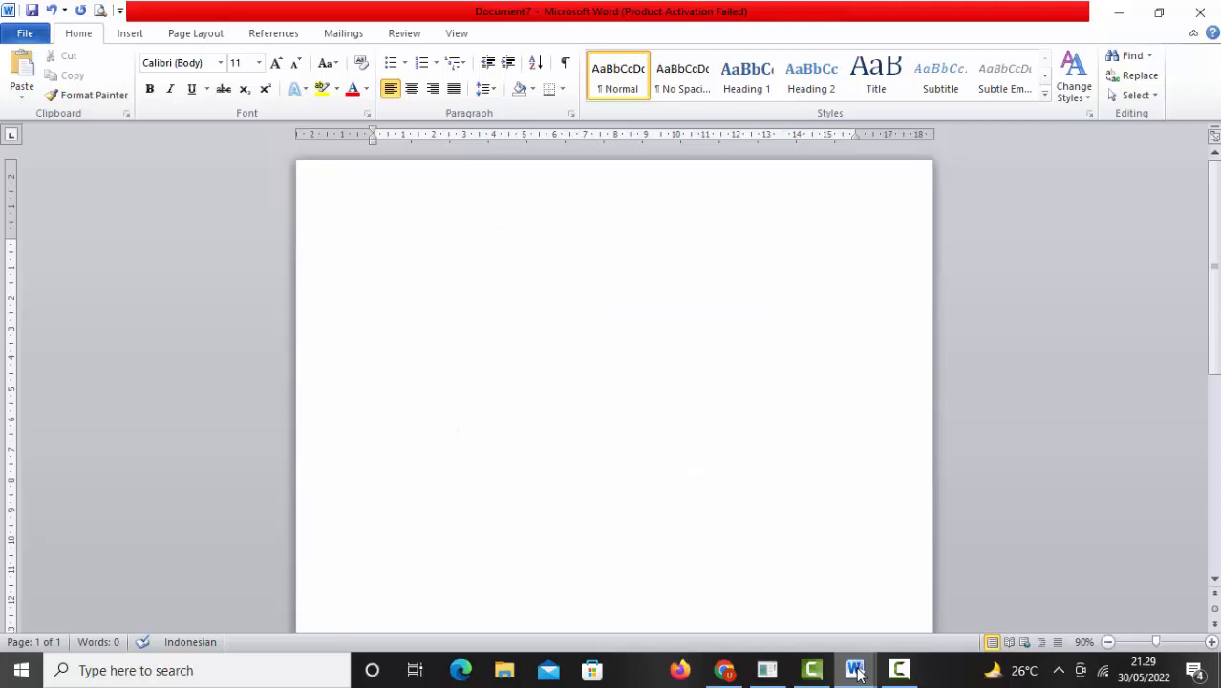
pyautogui.write('saya masih belaja')
pyautogui.press('BackSpace')
pyautogui.write('ar')
pyautogui.press('BackSpace')
pyautogui.press('BackSpace')
pyautogui.press('BackSpace')
pyautogui.press('BackSpace')
pyautogui.press('BackSpace')
pyautogui.press('BackSpace')
pyautogui.press('BackSpace')
pyautogui.press('BackSpace')
pyautogui.press('BackSpace')
pyautogui.press('BackSpace')
pyautogui.press('BackSpace')
pyautogui.press('BackSpace')
pyautogui.press('BackSpace')
pyautogui.press('BackSpace')
pyautogui.press('BackSpace')
pyautogui.press('BackSpace')
pyautogui.press('BackSpace')
pyautogui.press('BackSpace')
# Write "saya", replace its first letter with a capital S, and complete the line as "Saya masih belajar"
pyautogui.write('saya')
pyautogui.press('Left')
pyautogui.press('Left')
pyautogui.press('Left')
pyautogui.hotkey('shift', 'Left')
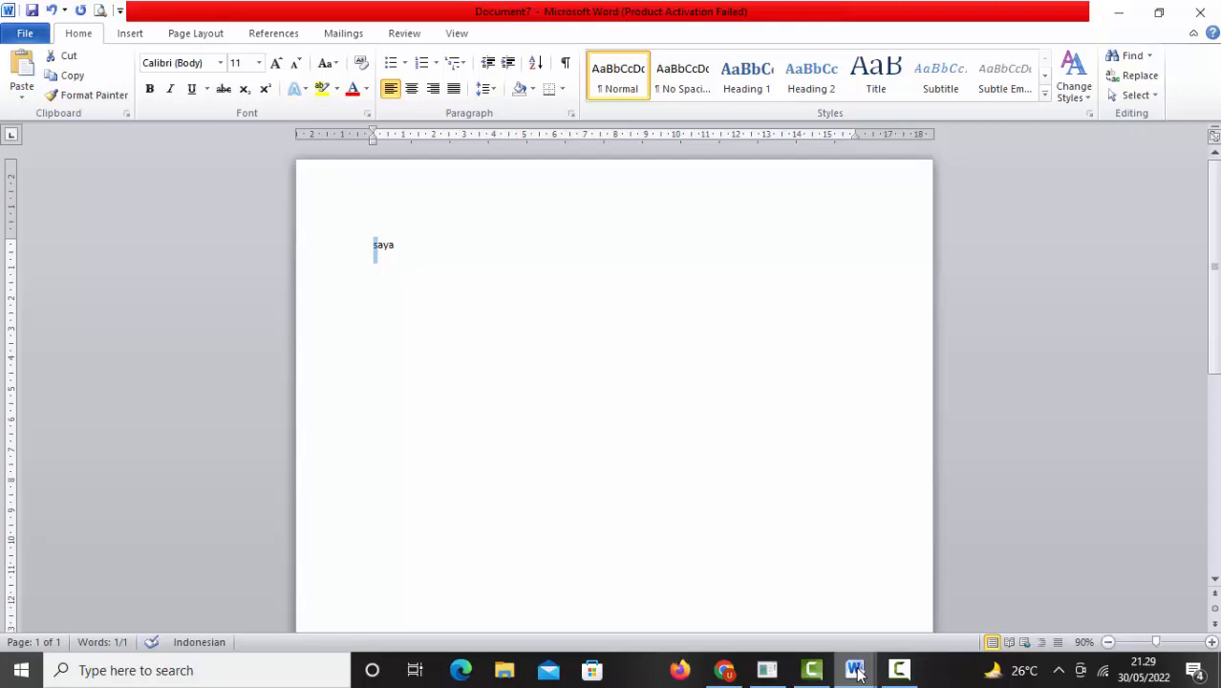
pyautogui.write('S')
pyautogui.hotkey('shift', 'Left')
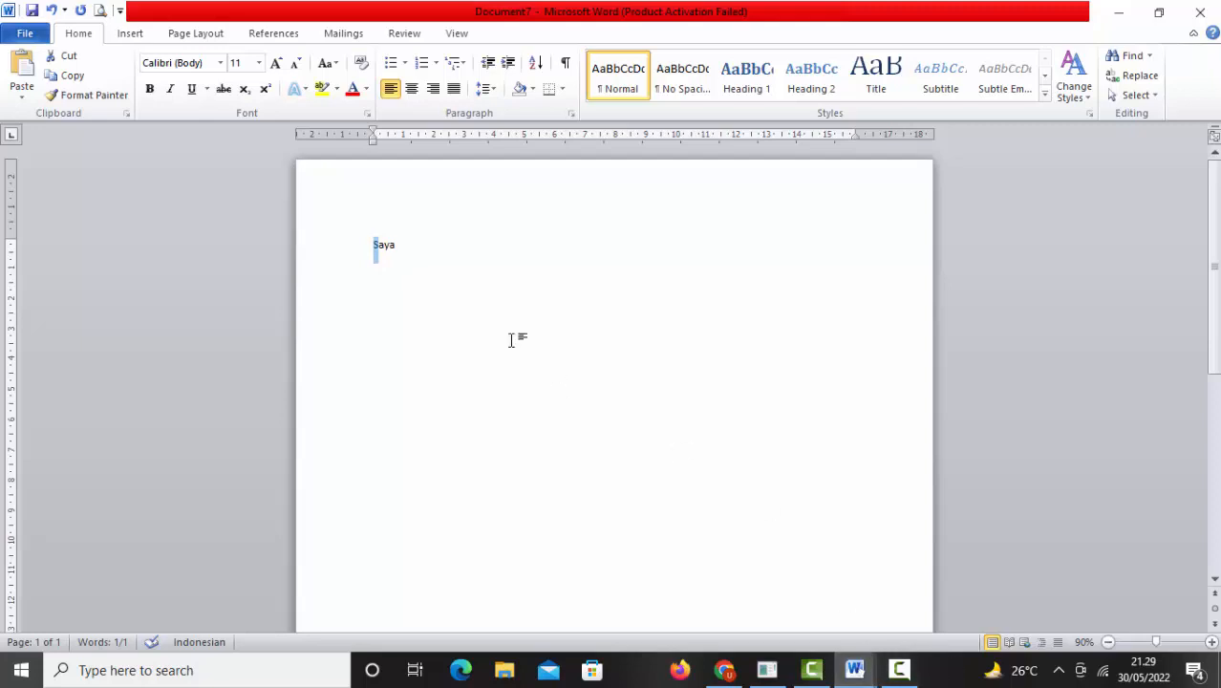
pyautogui.click(410, 247)
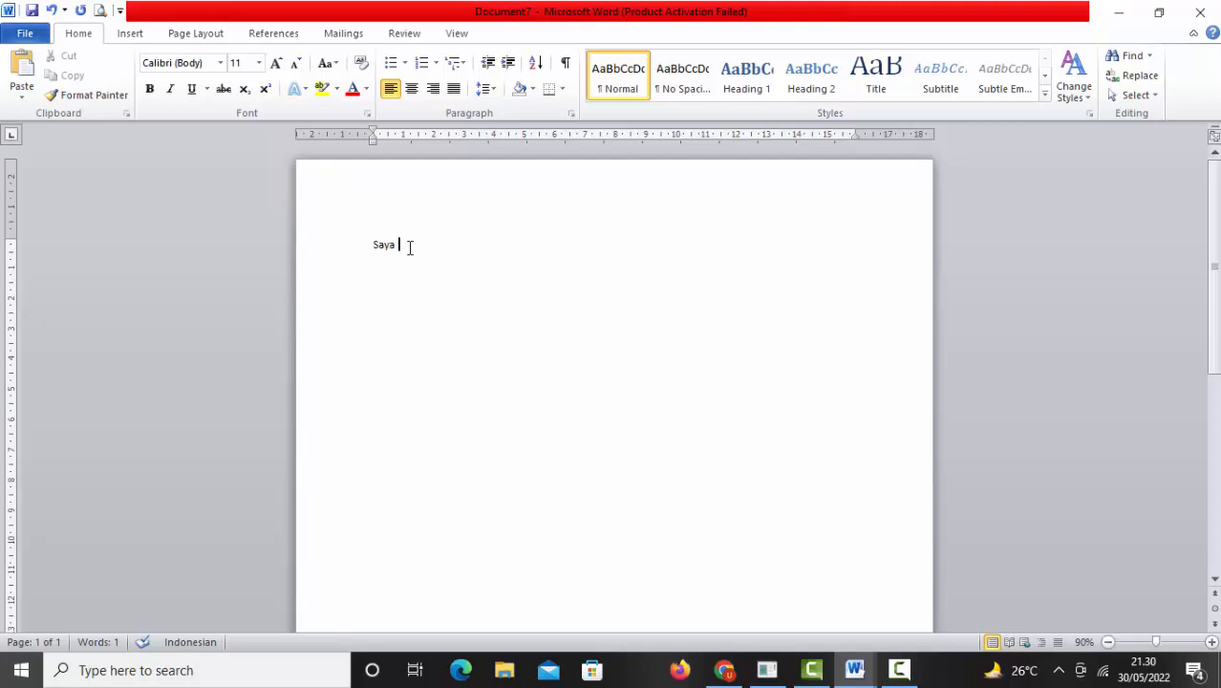
pyautogui.write('masih belajar')
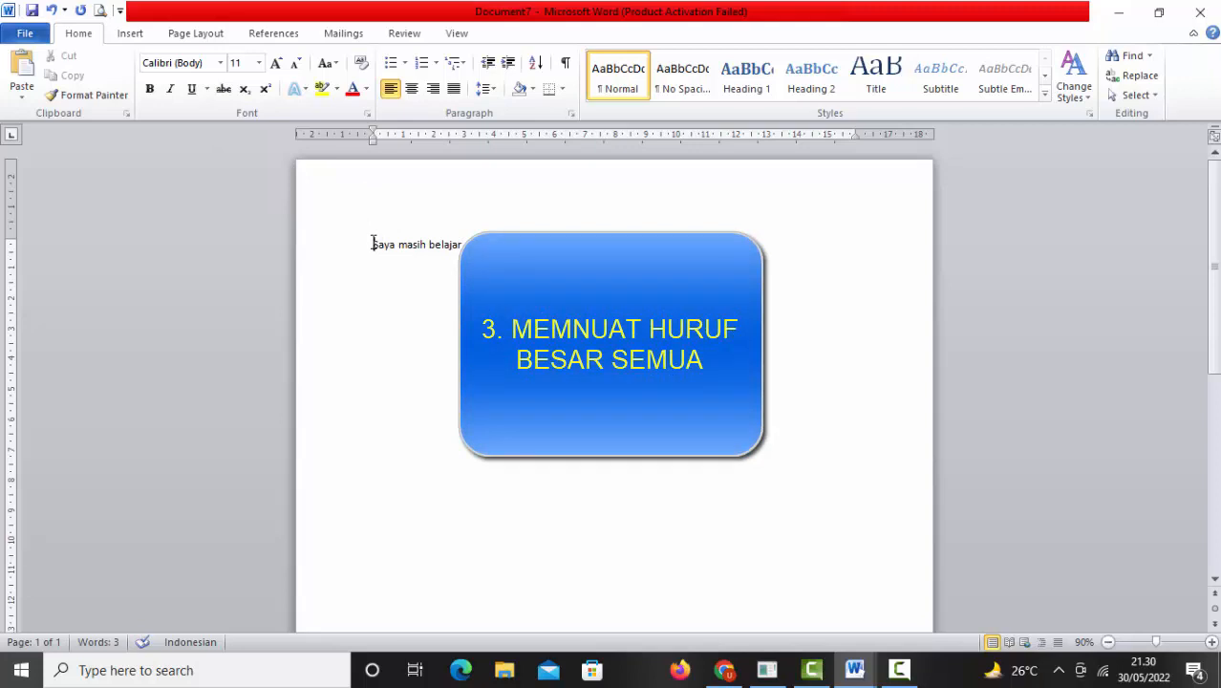
# Select the whole line "Saya masih belajar" and cycle its letter case until it is all lowercase
pyautogui.hotkey('shift', 'Right')
pyautogui.hotkey('shift', 'Right')
pyautogui.hotkey('shift', 'Right')
pyautogui.hotkey('shift', 'Right')
pyautogui.hotkey('shift', 'Right')
pyautogui.hotkey('shift', 'Right')
pyautogui.hotkey('shift', 'Right')
pyautogui.hotkey('shift', 'Right')
pyautogui.hotkey('shift', 'Right')
pyautogui.hotkey('shift', 'Right')
pyautogui.hotkey('shift', 'Right')
pyautogui.hotkey('shift', 'Right')
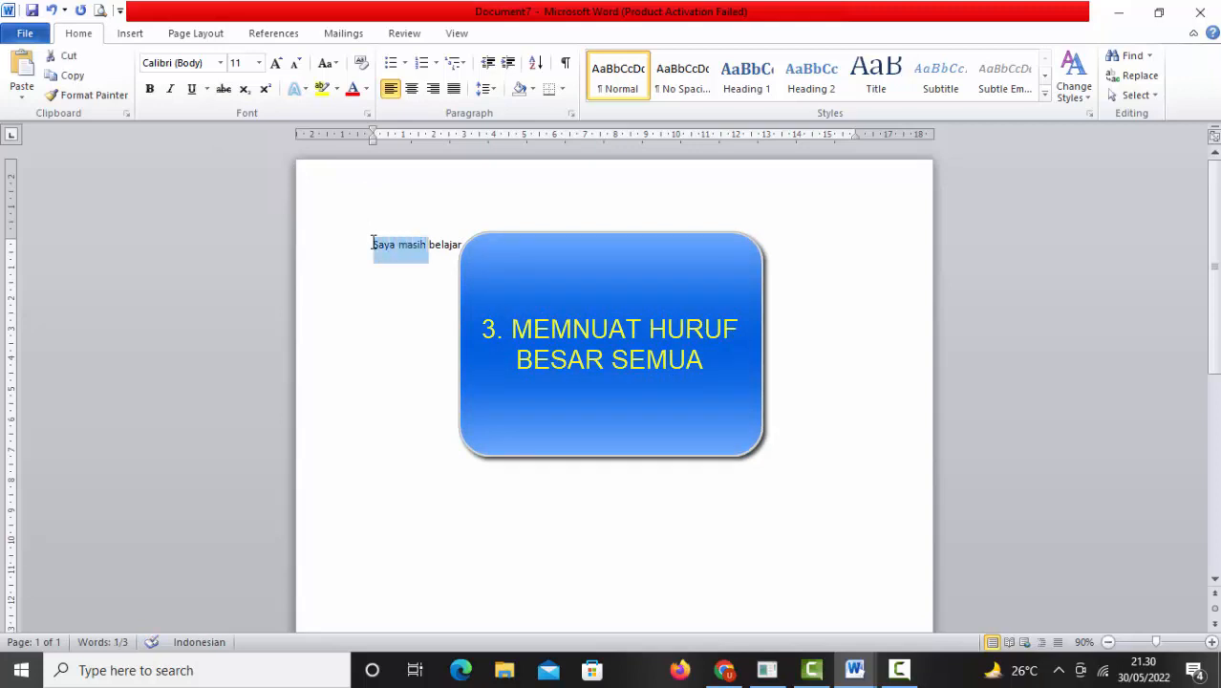
pyautogui.hotkey('shift', 'Right')
pyautogui.hotkey('shift', 'Right')
pyautogui.hotkey('shift', 'Right')
pyautogui.hotkey('shift', 'Right')
pyautogui.hotkey('shift', 'Right')
pyautogui.hotkey('shift', 'Right')
pyautogui.hotkey('shift', 'Right')
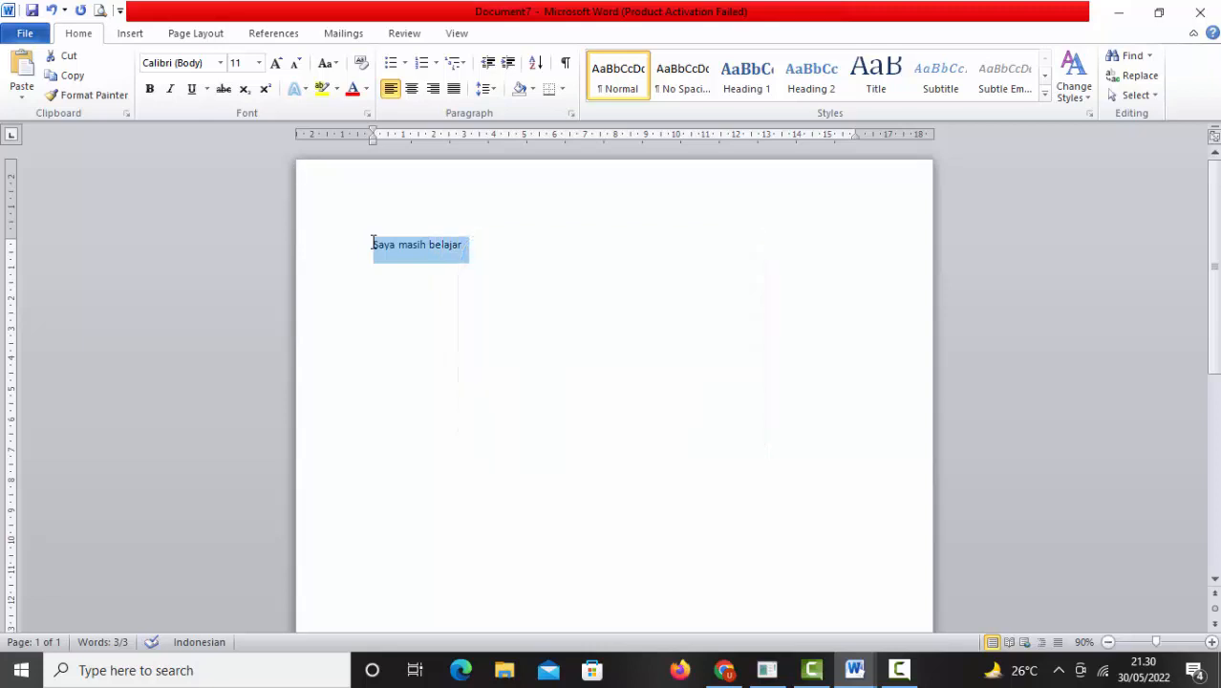
pyautogui.hotkey('shift', 'F3')
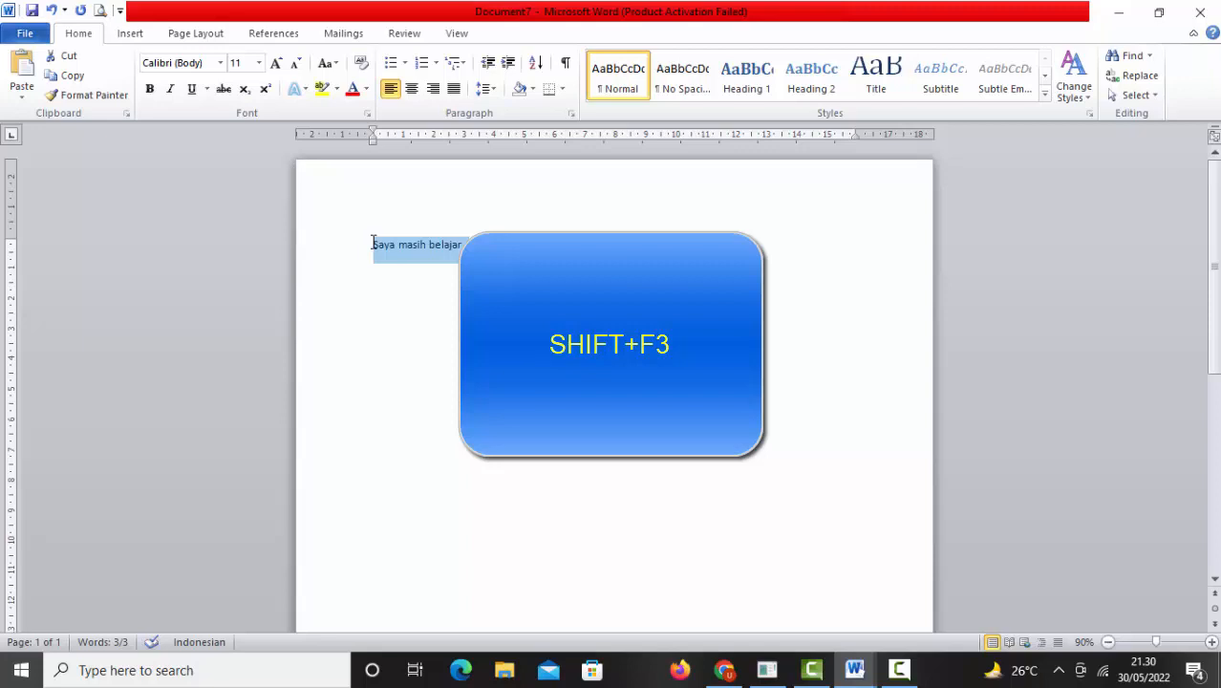
pyautogui.hotkey('shift', 'F3')
pyautogui.hotkey('shift', 'F3')
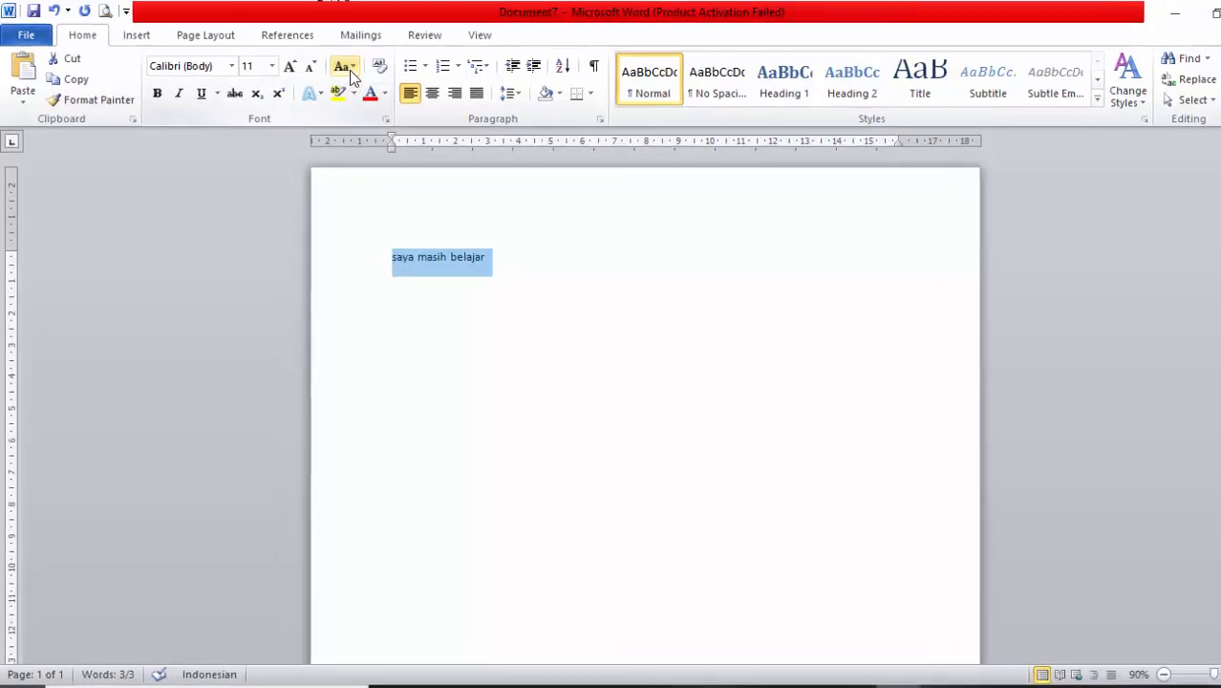
# Apply the lowercase, UPPERCASE and Capitalize Each Word case options in turn to the selected line
pyautogui.click(351, 68)
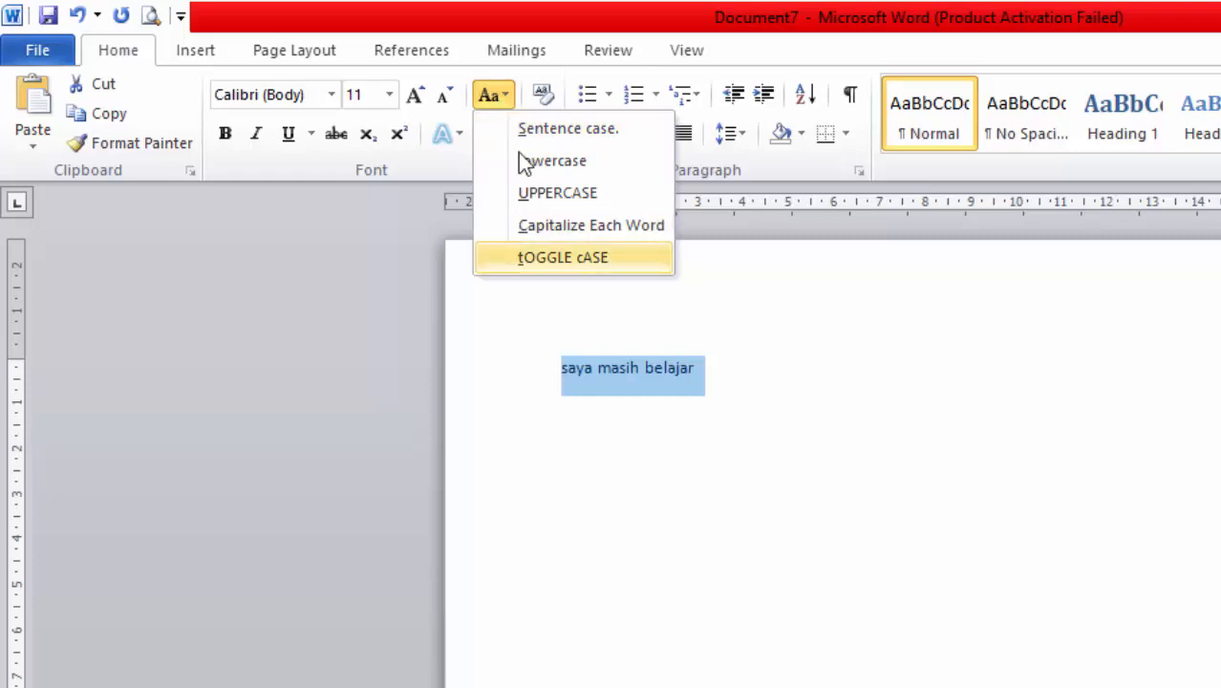
pyautogui.click(564, 163)
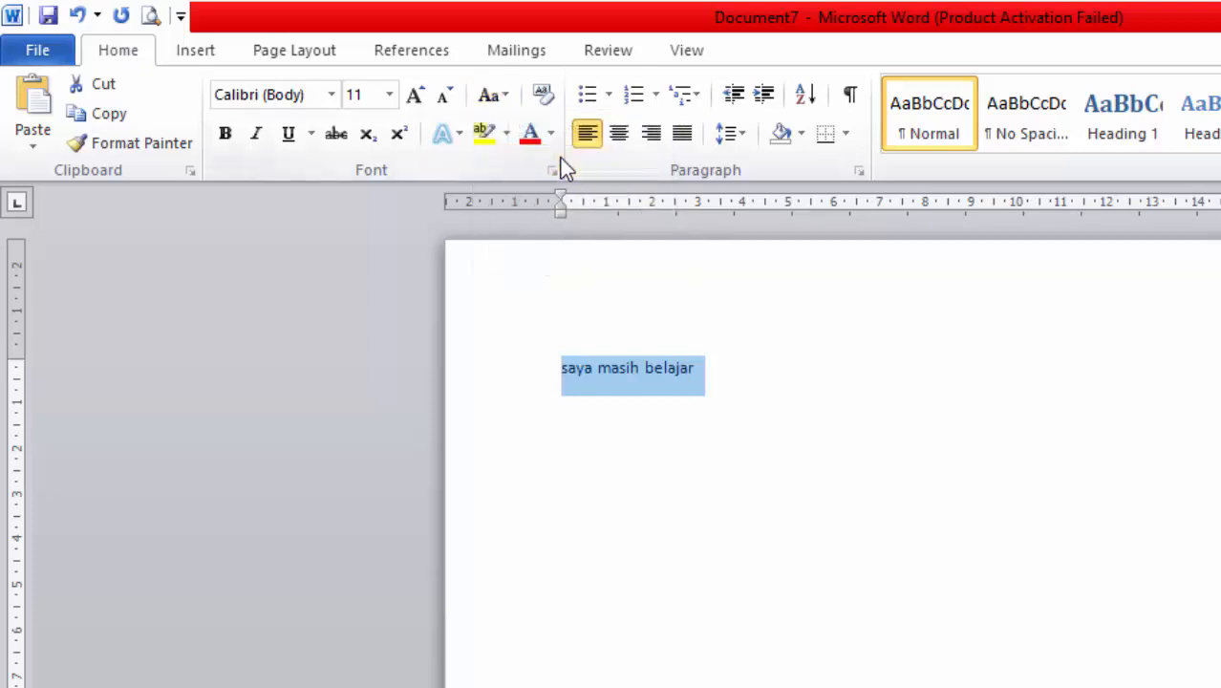
pyautogui.click(502, 98)
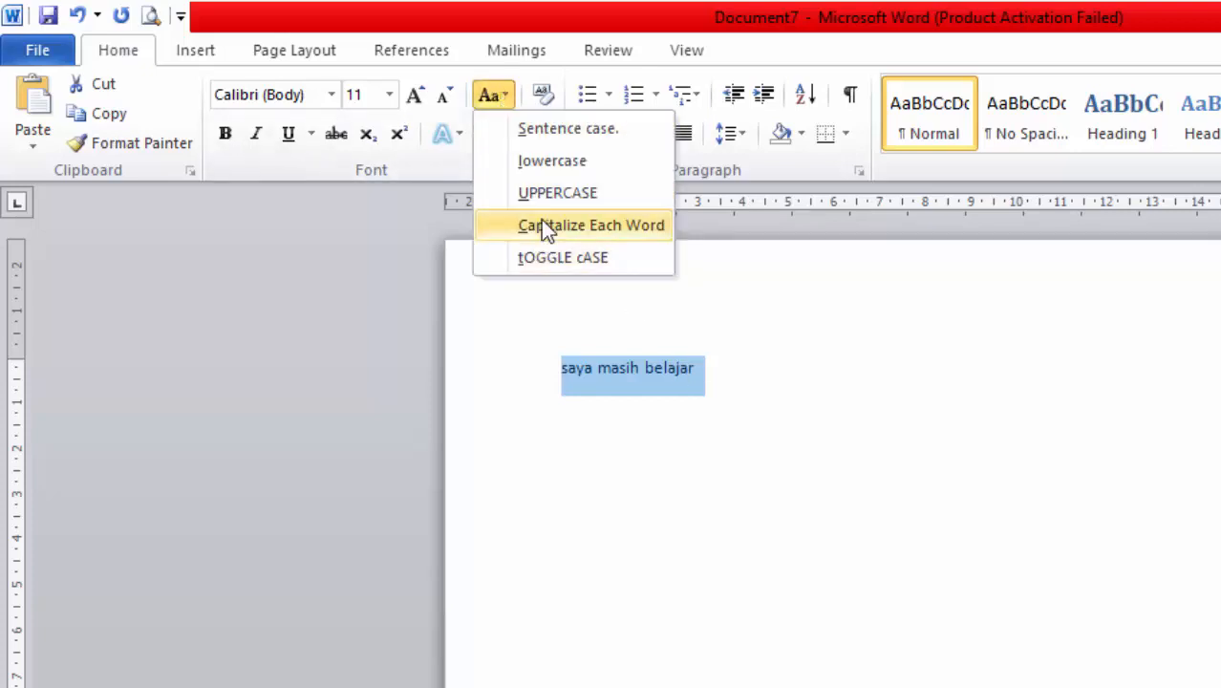
pyautogui.click(543, 194)
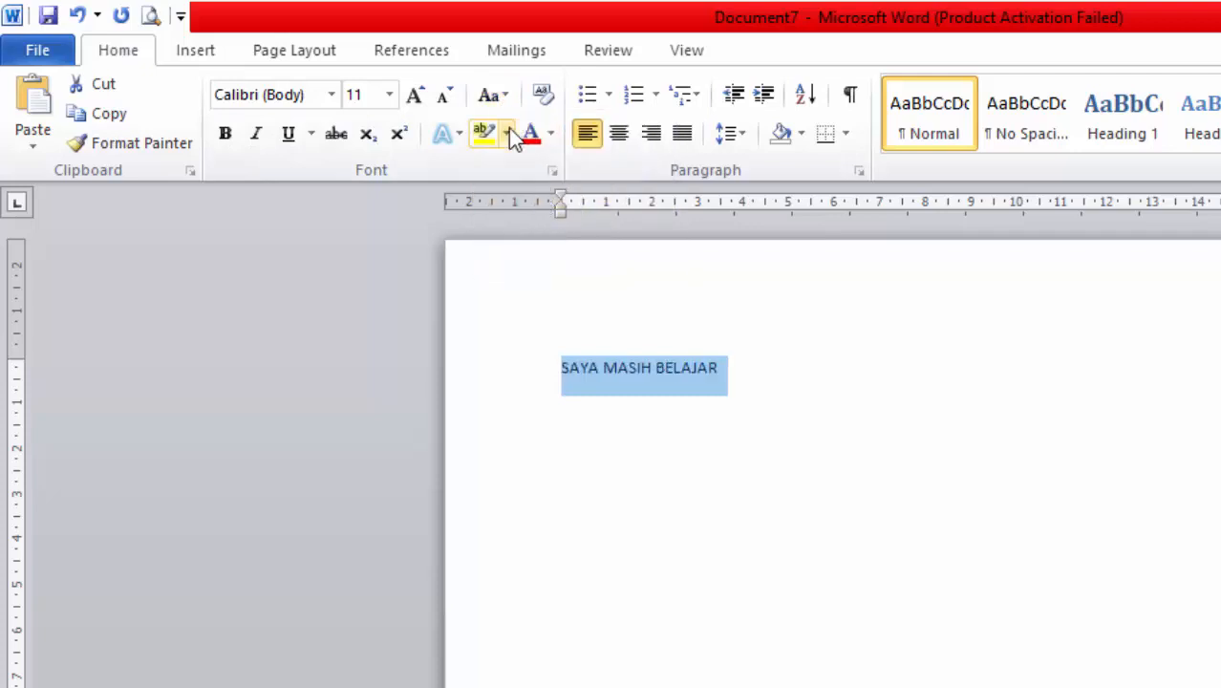
pyautogui.click(491, 97)
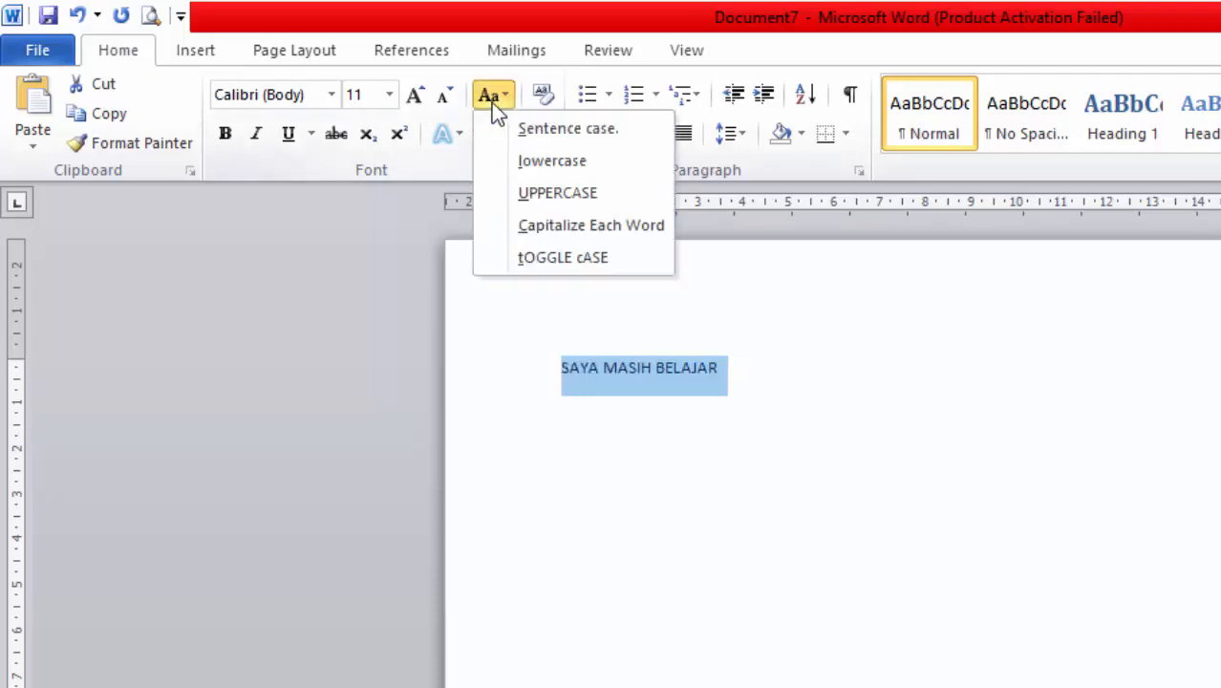
pyautogui.click(573, 227)
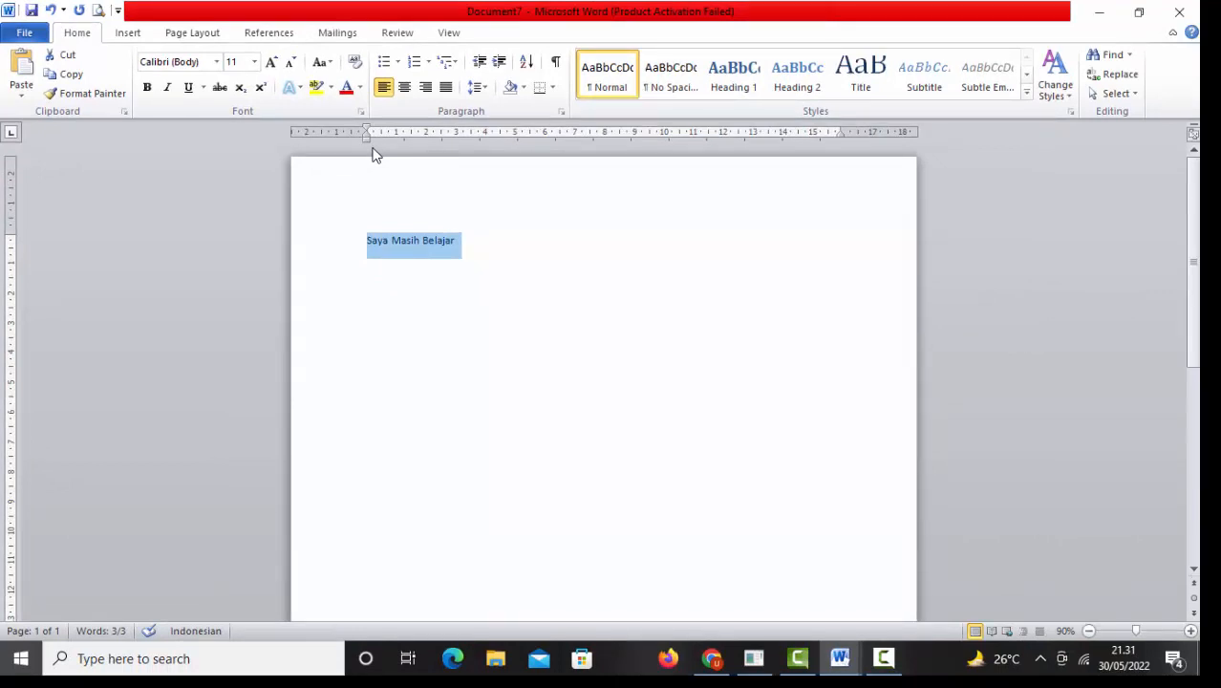
# Add a new line below "Saya Masih Belajar" and start a numbered list on it
pyautogui.click(490, 232)
pyautogui.press('Return')
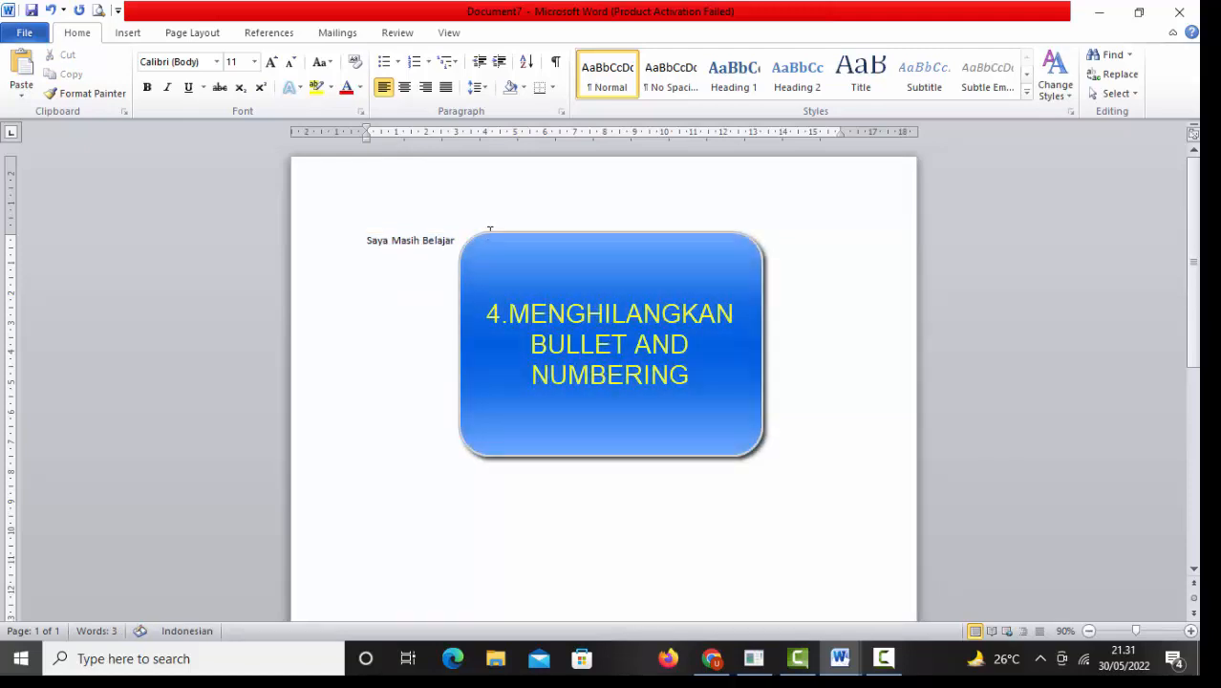
pyautogui.write('1')
pyautogui.press('BackSpace')
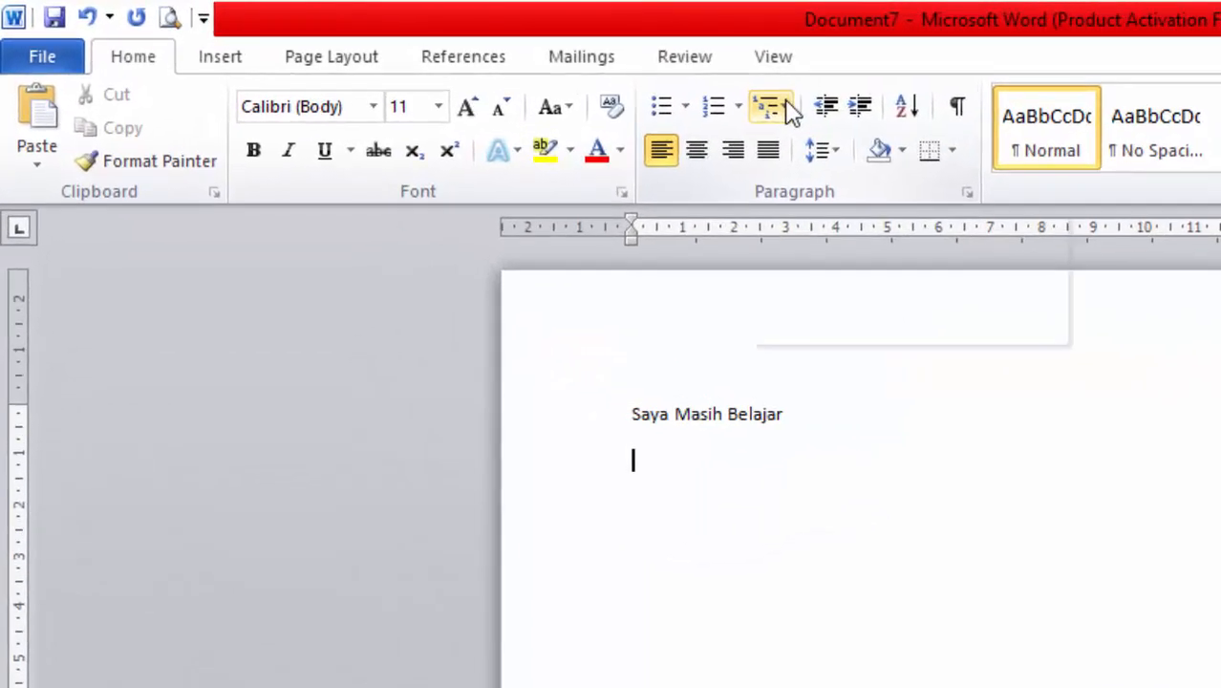
pyautogui.click(477, 60)
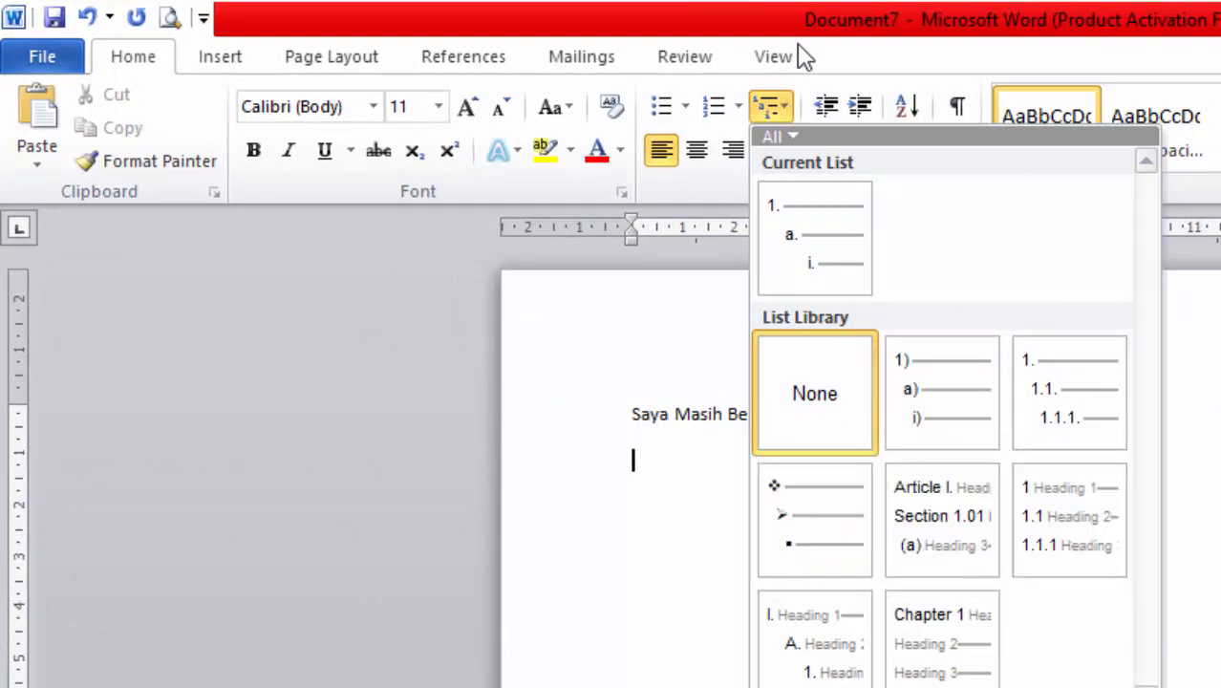
pyautogui.click(717, 107)
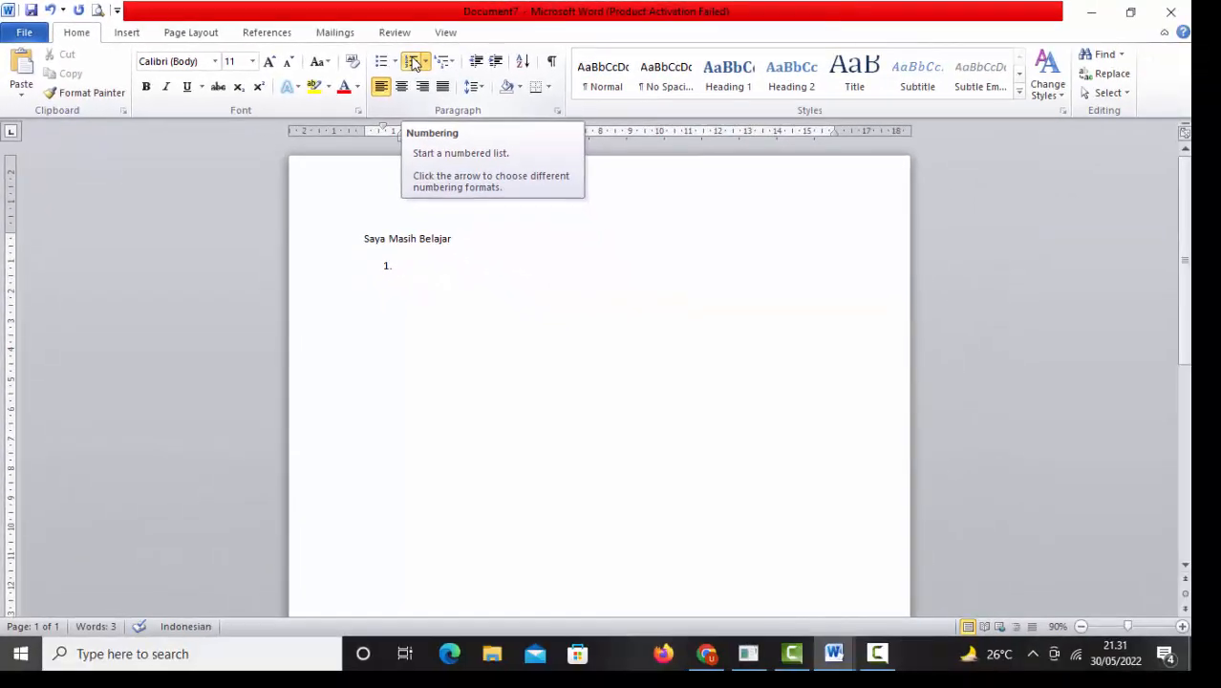
# Fill the numbered list with the three items "Saya", "Anda" and "Dhh"
pyautogui.write('saya')
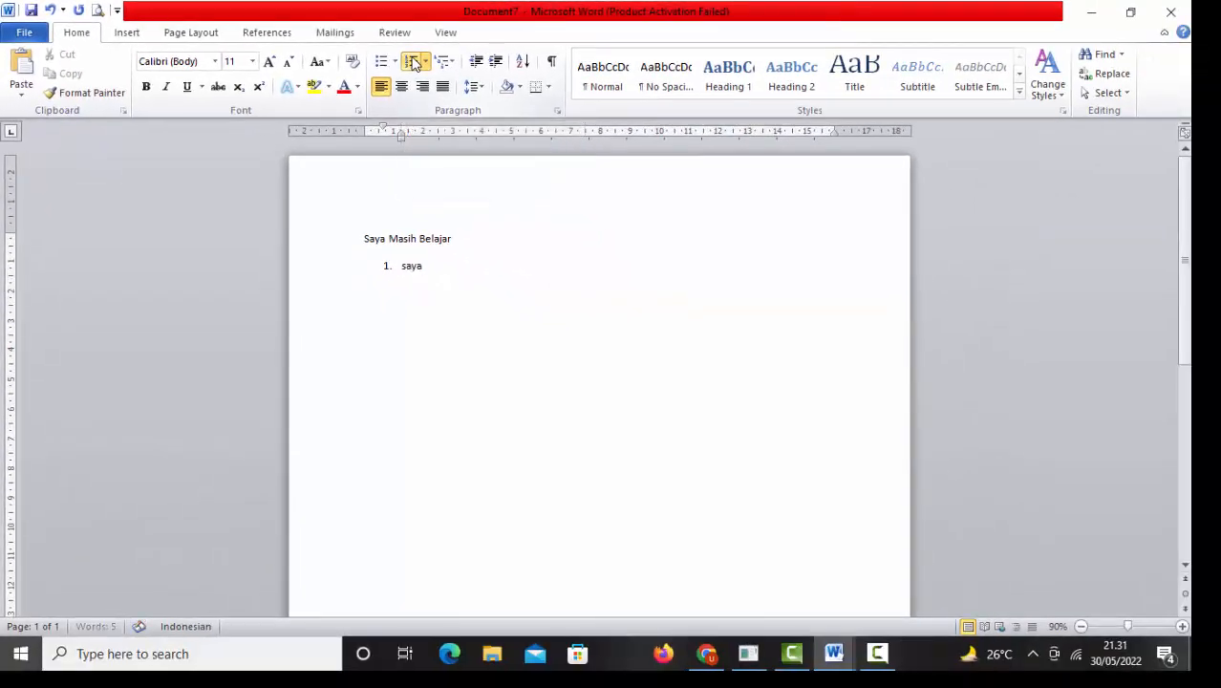
pyautogui.press('Return')
pyautogui.write('anda')
pyautogui.press('Return')
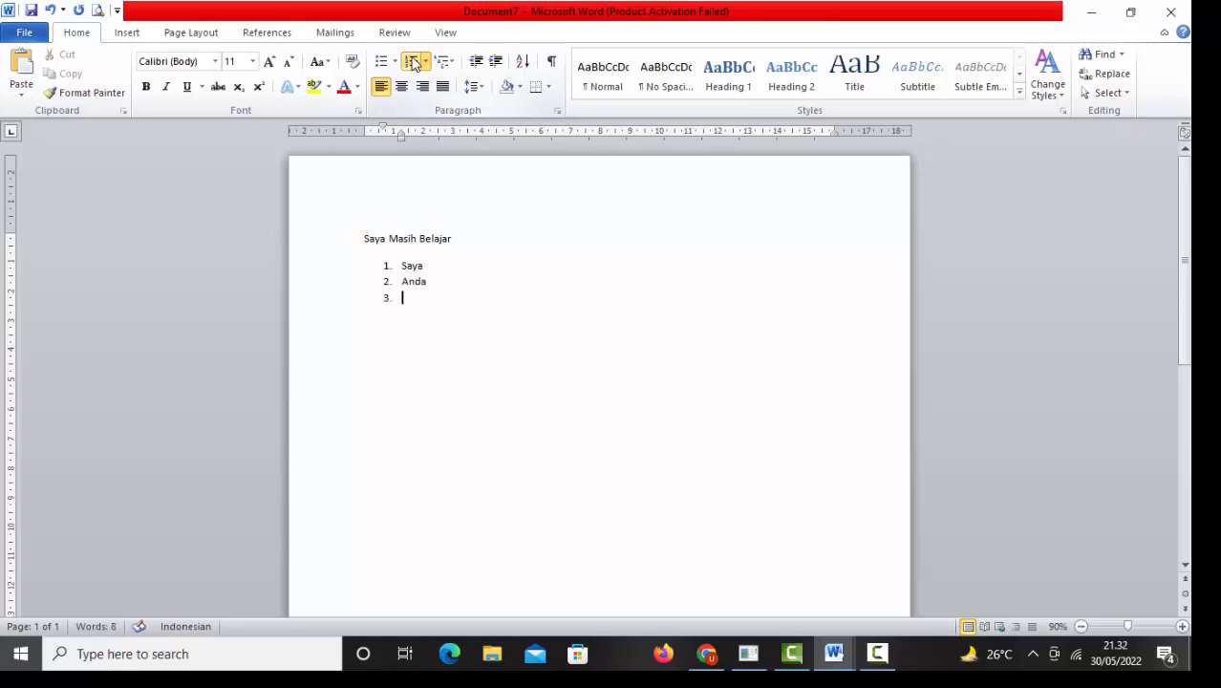
pyautogui.write('be')
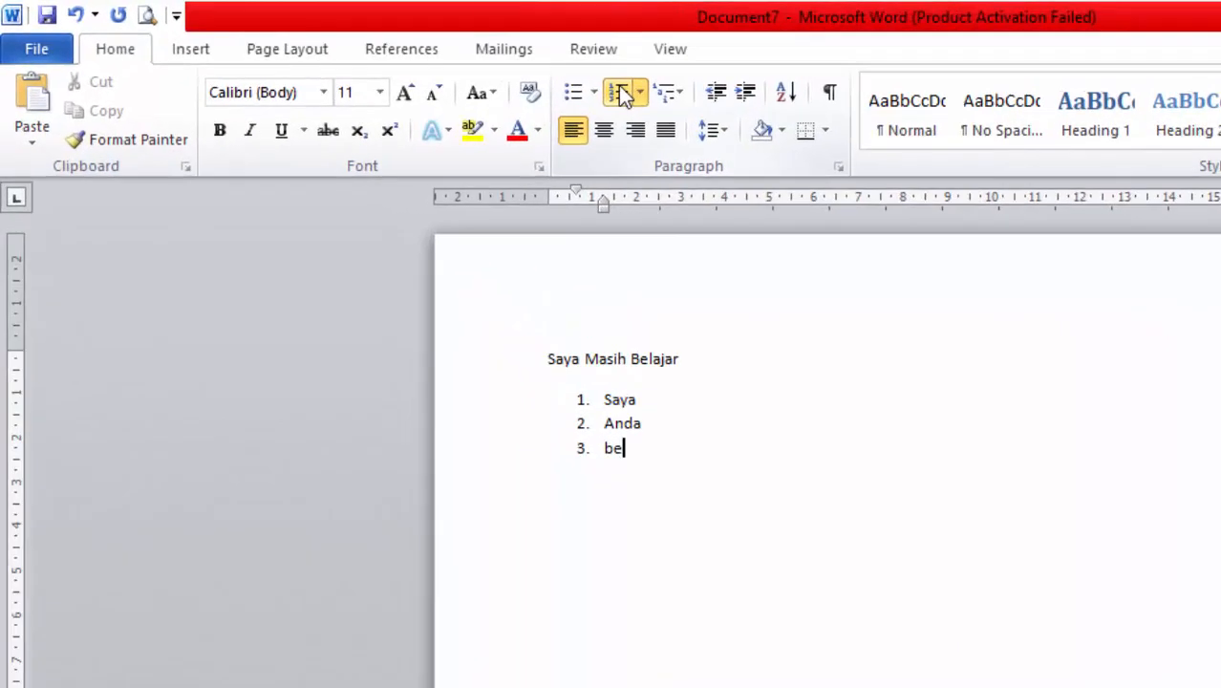
pyautogui.press('BackSpace')
pyautogui.press('BackSpace')
pyautogui.write('dhh')
# Remove the extra fourth list item and add an unnumbered line under "Dhh" with a line break
pyautogui.press('Return')
pyautogui.click(619, 92)
pyautogui.press('BackSpace')
pyautogui.press('BackSpace')
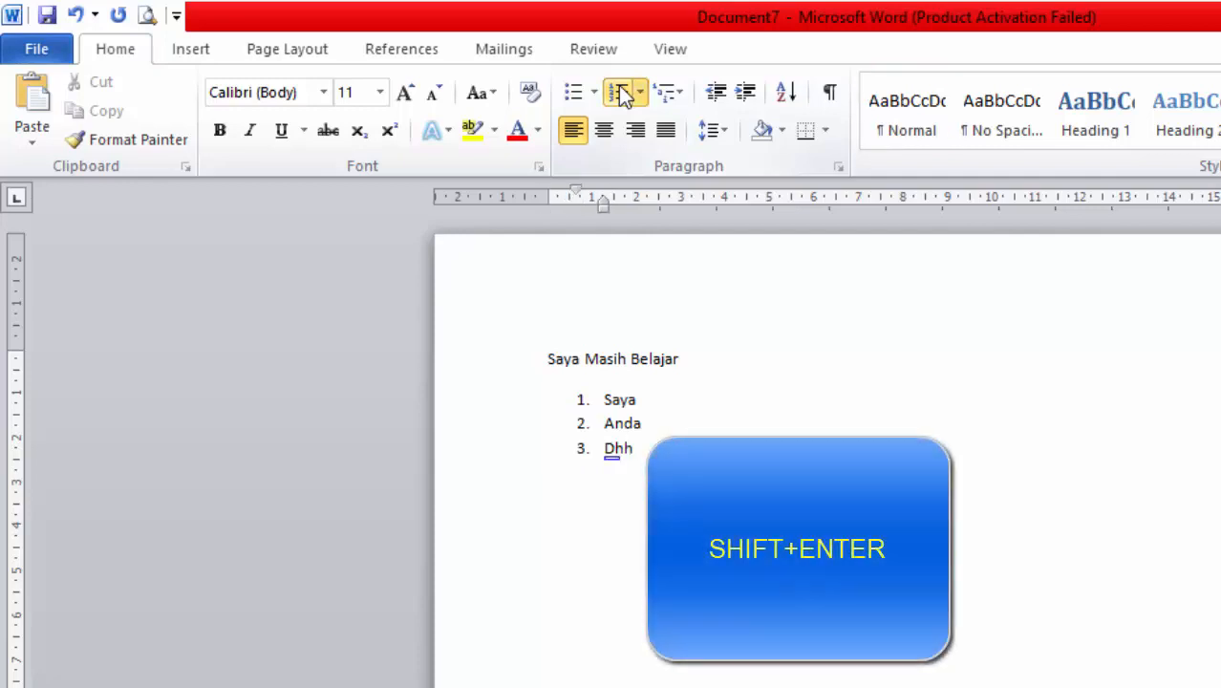
pyautogui.hotkey('shift', 'Return')
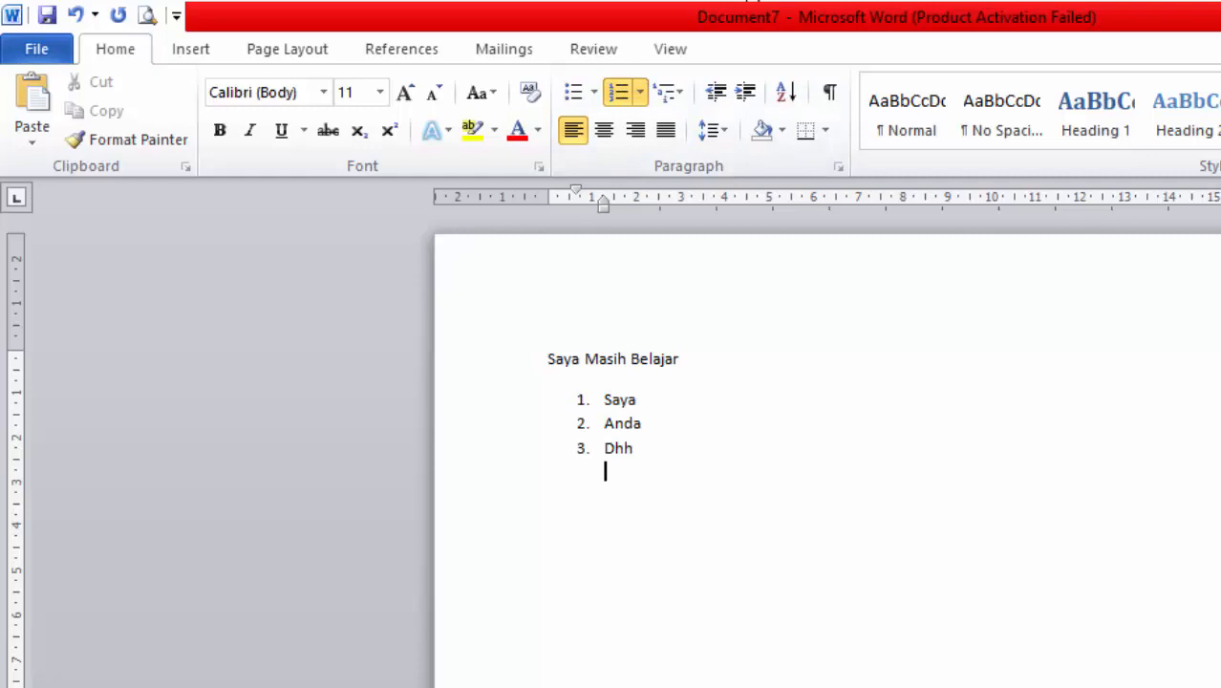
# Close Document7 without saving its changes
pyautogui.hotkey('alt', 'F4')
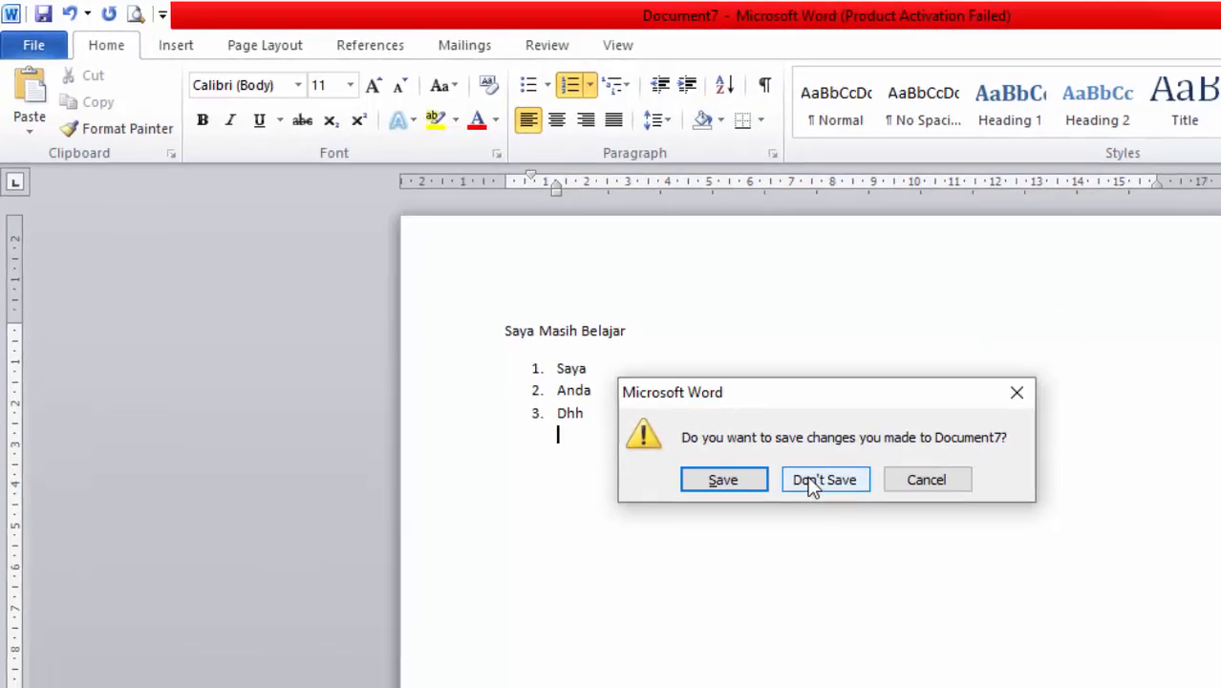
pyautogui.click(878, 519)
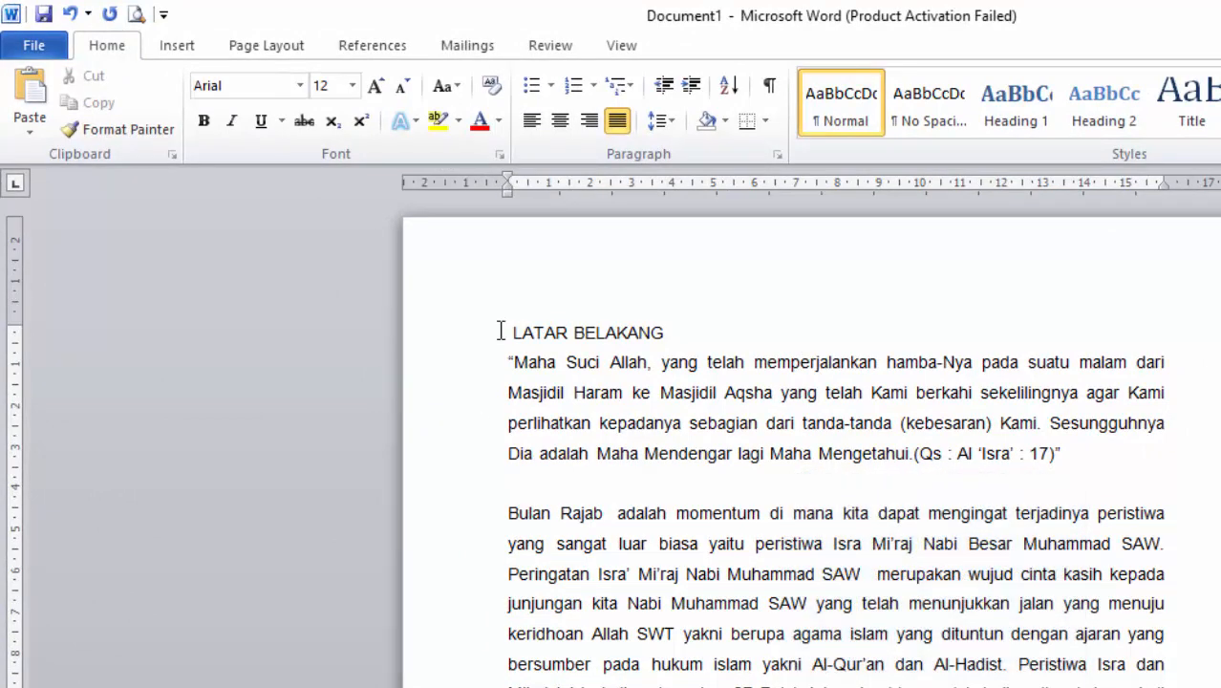
# Select the entire quotation paragraph under "LATAR BELAKANG", from its opening to its closing quotation mark, and repeat the selection once
pyautogui.click(503, 360)
pyautogui.keyDown('shift'); pyautogui.click(1071, 456); pyautogui.keyUp('shift')
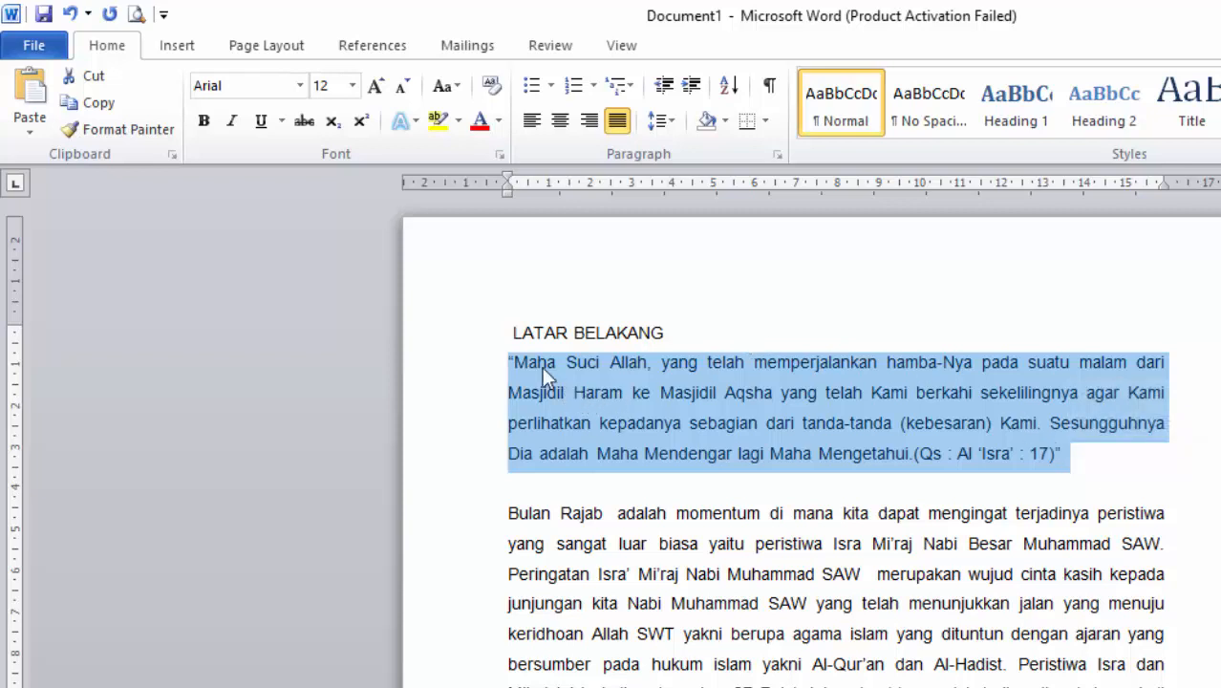
pyautogui.click(499, 354)
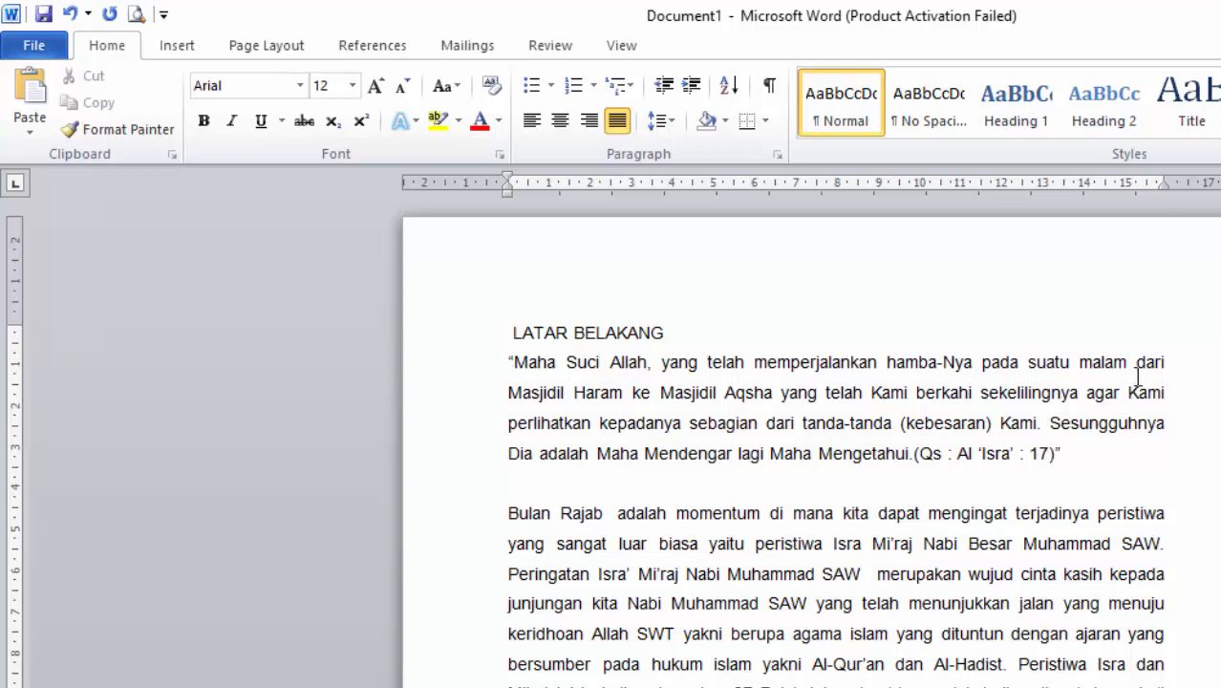
pyautogui.keyDown('shift'); pyautogui.click(1066, 455); pyautogui.keyUp('shift')
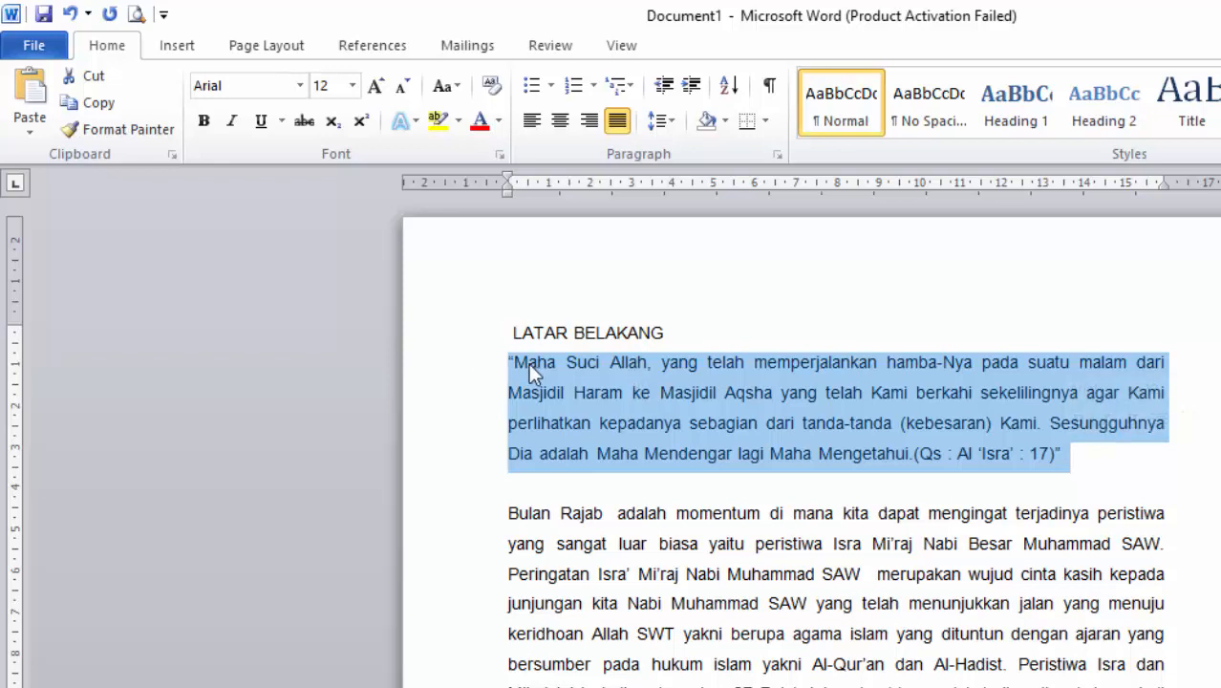
# Extend a selection from the quotation paragraph's start through "(ke" in its third line, and place the cursor at the paragraph's end
pyautogui.click(497, 364)
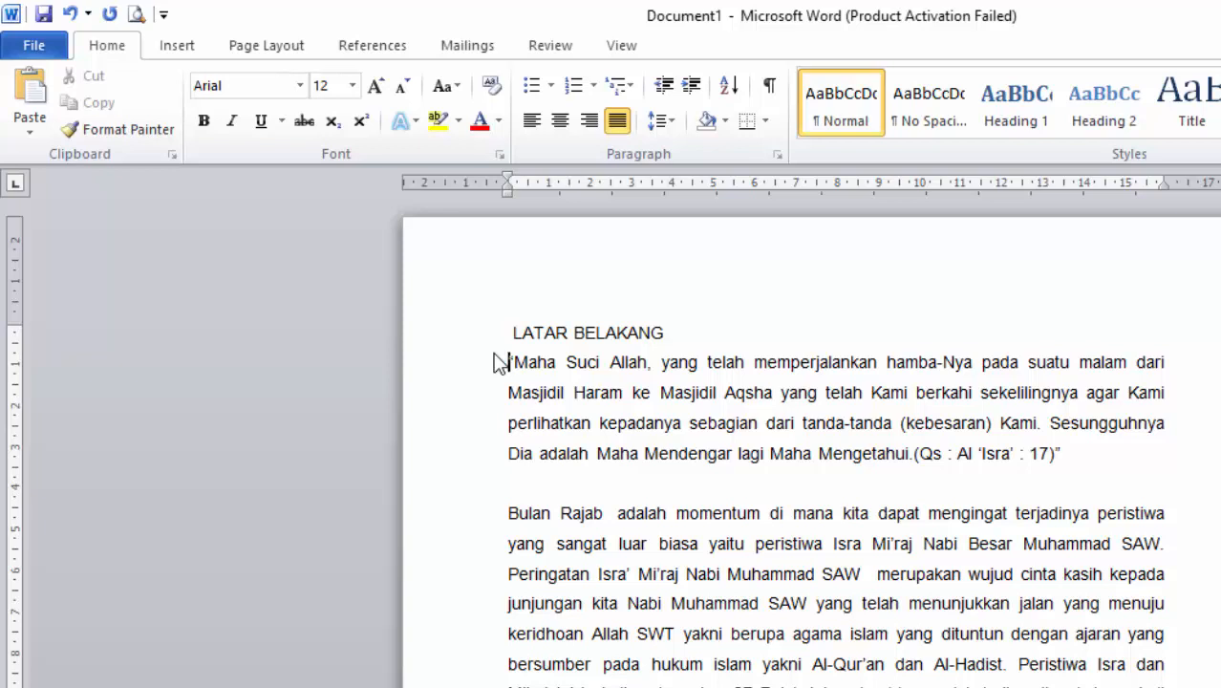
pyautogui.hotkey('shift', 'Down')
pyautogui.hotkey('shift', 'Down')
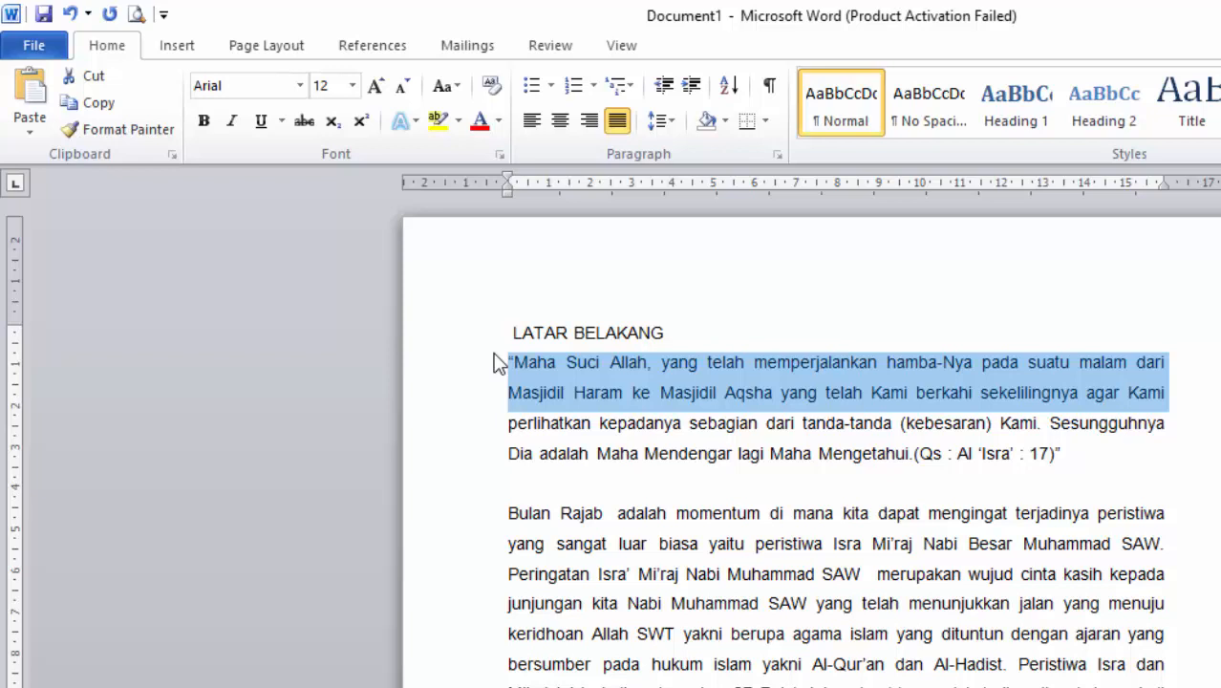
pyautogui.hotkey('shift', 'Right')
pyautogui.hotkey('shift', 'Right')
pyautogui.hotkey('shift', 'Right')
pyautogui.hotkey('shift', 'Right')
pyautogui.hotkey('shift', 'Right')
pyautogui.hotkey('shift', 'Right')
pyautogui.hotkey('shift', 'Right')
pyautogui.hotkey('shift', 'Right')
pyautogui.hotkey('shift', 'Right')
pyautogui.hotkey('shift', 'Right')
pyautogui.hotkey('shift', 'Right')
pyautogui.hotkey('shift', 'Right')
pyautogui.hotkey('shift', 'Right')
pyautogui.hotkey('shift', 'Right')
pyautogui.hotkey('shift', 'Right')
pyautogui.hotkey('shift', 'Right')
pyautogui.hotkey('shift', 'Right')
pyautogui.hotkey('shift', 'Right')
pyautogui.hotkey('shift', 'Right')
pyautogui.hotkey('shift', 'Right')
pyautogui.hotkey('shift', 'Right')
pyautogui.hotkey('shift', 'Right')
pyautogui.hotkey('shift', 'Right')
pyautogui.hotkey('shift', 'Right')
pyautogui.hotkey('shift', 'Right')
pyautogui.hotkey('shift', 'Right')
pyautogui.hotkey('shift', 'Right')
pyautogui.hotkey('shift', 'Right')
pyautogui.hotkey('shift', 'Right')
pyautogui.hotkey('shift', 'Right')
pyautogui.hotkey('shift', 'Right')
pyautogui.hotkey('shift', 'Right')
pyautogui.hotkey('shift', 'Right')
pyautogui.hotkey('shift', 'Right')
pyautogui.hotkey('shift', 'Right')
pyautogui.hotkey('shift', 'Right')
pyautogui.hotkey('shift', 'Right')
pyautogui.hotkey('shift', 'Right')
pyautogui.hotkey('shift', 'Right')
pyautogui.hotkey('shift', 'Right')
pyautogui.hotkey('shift', 'Right')
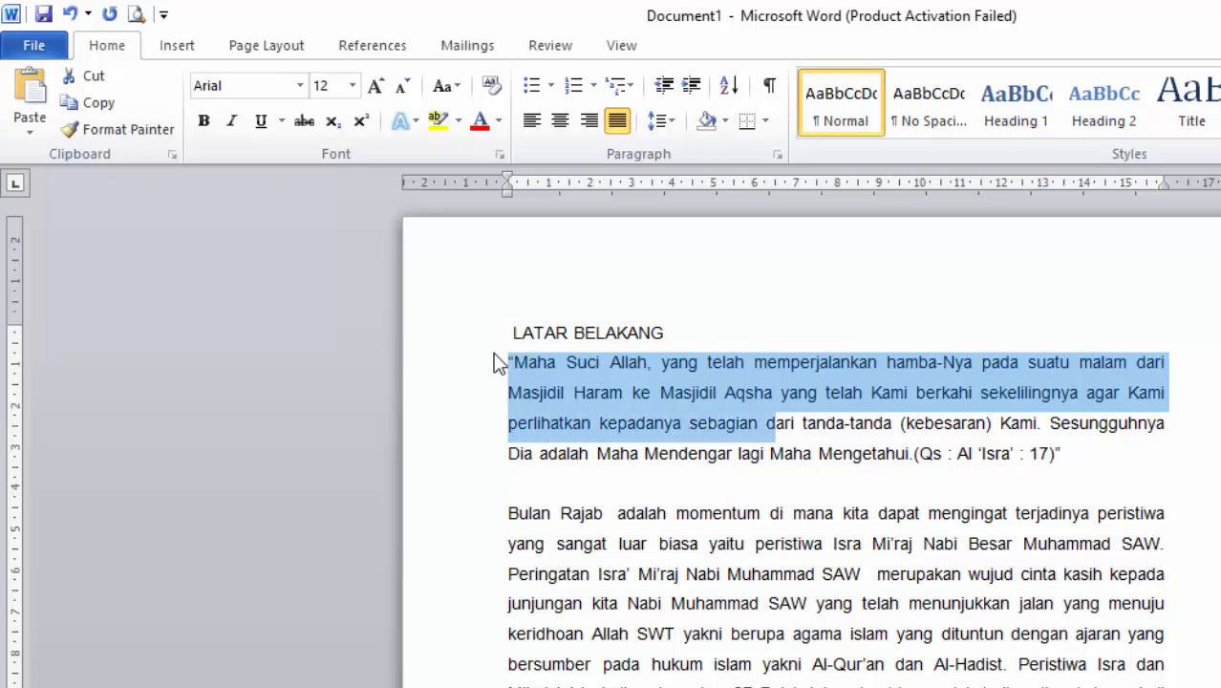
pyautogui.hotkey('shift', 'Right')
pyautogui.hotkey('shift', 'Right')
pyautogui.hotkey('shift', 'Right')
pyautogui.hotkey('shift', 'Right')
pyautogui.hotkey('shift', 'Right')
pyautogui.hotkey('shift', 'Right')
pyautogui.hotkey('shift', 'Right')
pyautogui.hotkey('shift', 'Right')
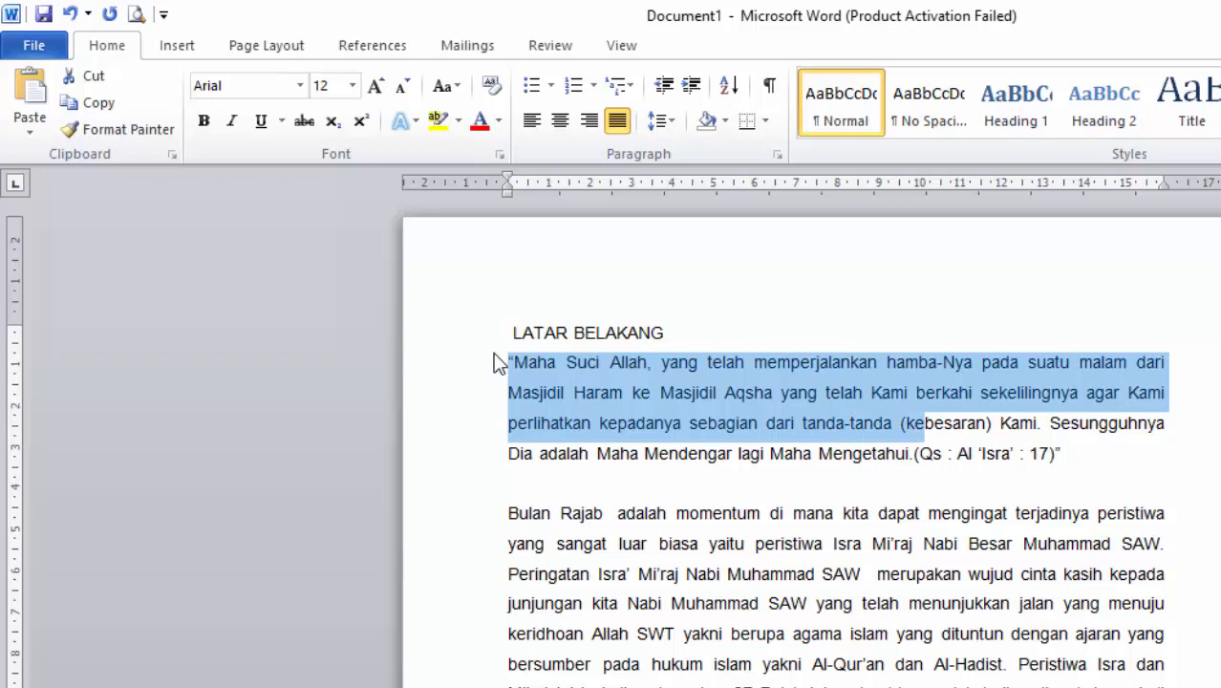
pyautogui.click(1060, 454)
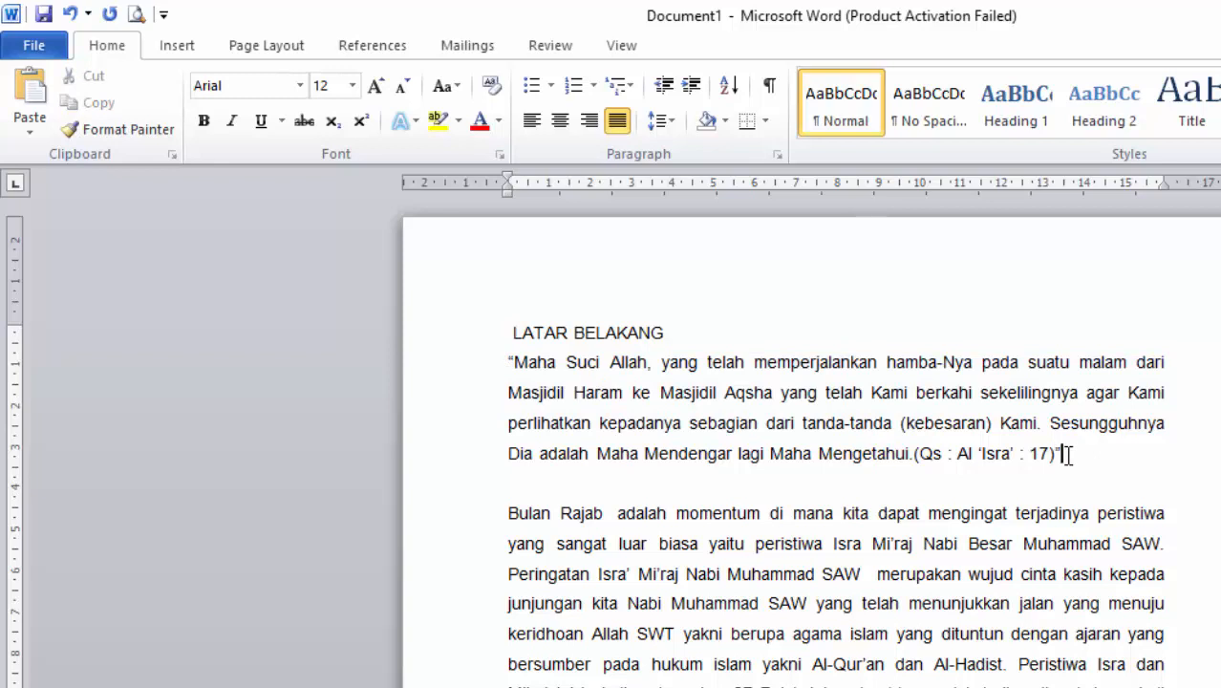
# Select the last line of the quotation paragraph backward, character by character, from the closing quotation mark to "Dia"
pyautogui.hotkey('shift', 'Left')
pyautogui.hotkey('shift', 'Left')
pyautogui.hotkey('shift', 'Left')
pyautogui.hotkey('shift', 'Left')
pyautogui.hotkey('shift', 'Left')
pyautogui.hotkey('shift', 'Left')
pyautogui.hotkey('shift', 'Left')
pyautogui.hotkey('shift', 'Left')
pyautogui.hotkey('shift', 'Left')
pyautogui.hotkey('shift', 'Left')
pyautogui.hotkey('shift', 'Left')
pyautogui.hotkey('shift', 'Left')
pyautogui.hotkey('shift', 'Left')
pyautogui.hotkey('shift', 'Left')
pyautogui.hotkey('shift', 'Left')
pyautogui.hotkey('shift', 'Left')
pyautogui.hotkey('shift', 'Left')
pyautogui.hotkey('shift', 'Left')
pyautogui.hotkey('shift', 'Left')
pyautogui.hotkey('shift', 'Left')
pyautogui.hotkey('shift', 'Left')
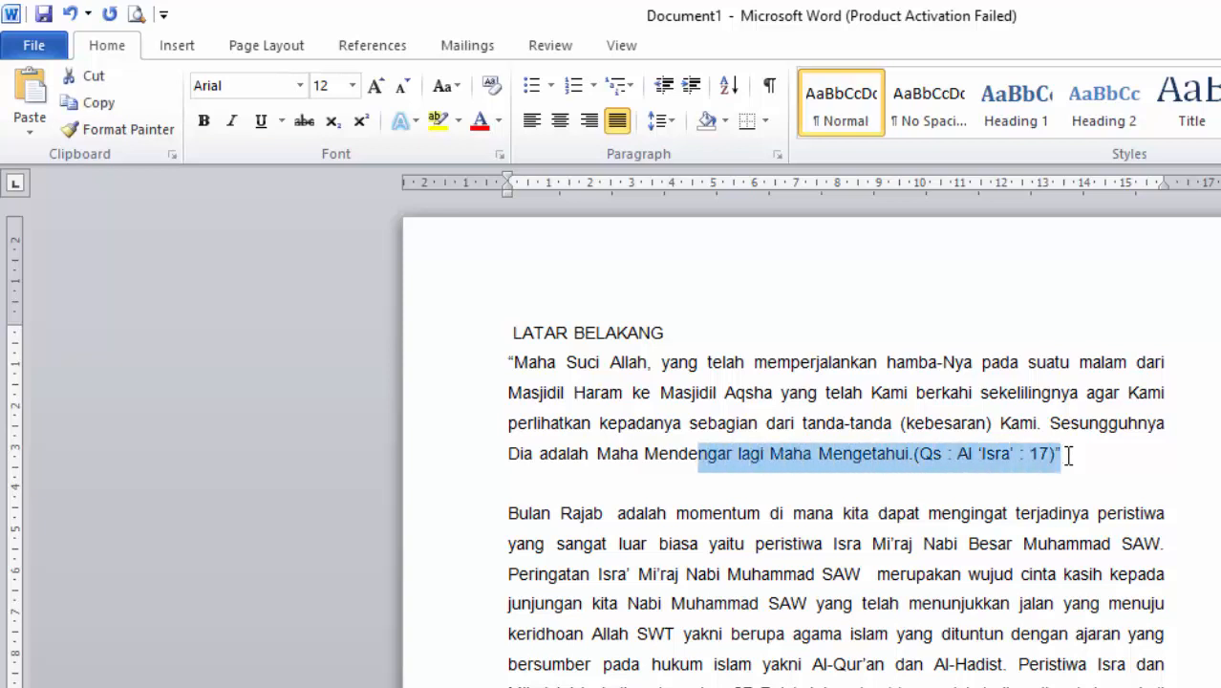
pyautogui.hotkey('shift', 'Left')
pyautogui.hotkey('shift', 'Left')
pyautogui.hotkey('shift', 'Left')
pyautogui.hotkey('shift', 'Left')
pyautogui.hotkey('shift', 'Left')
pyautogui.hotkey('shift', 'Left')
pyautogui.hotkey('shift', 'Left')
pyautogui.hotkey('shift', 'Left')
pyautogui.hotkey('shift', 'Left')
pyautogui.hotkey('shift', 'Left')
pyautogui.hotkey('shift', 'Left')
pyautogui.hotkey('shift', 'Left')
pyautogui.hotkey('shift', 'Left')
pyautogui.hotkey('shift', 'Left')
pyautogui.hotkey('shift', 'Left')
pyautogui.hotkey('shift', 'Left')
pyautogui.hotkey('shift', 'Left')
pyautogui.hotkey('shift', 'Left')
pyautogui.hotkey('shift', 'Left')
pyautogui.hotkey('shift', 'Left')
pyautogui.hotkey('shift', 'Left')
pyautogui.hotkey('shift', 'Left')
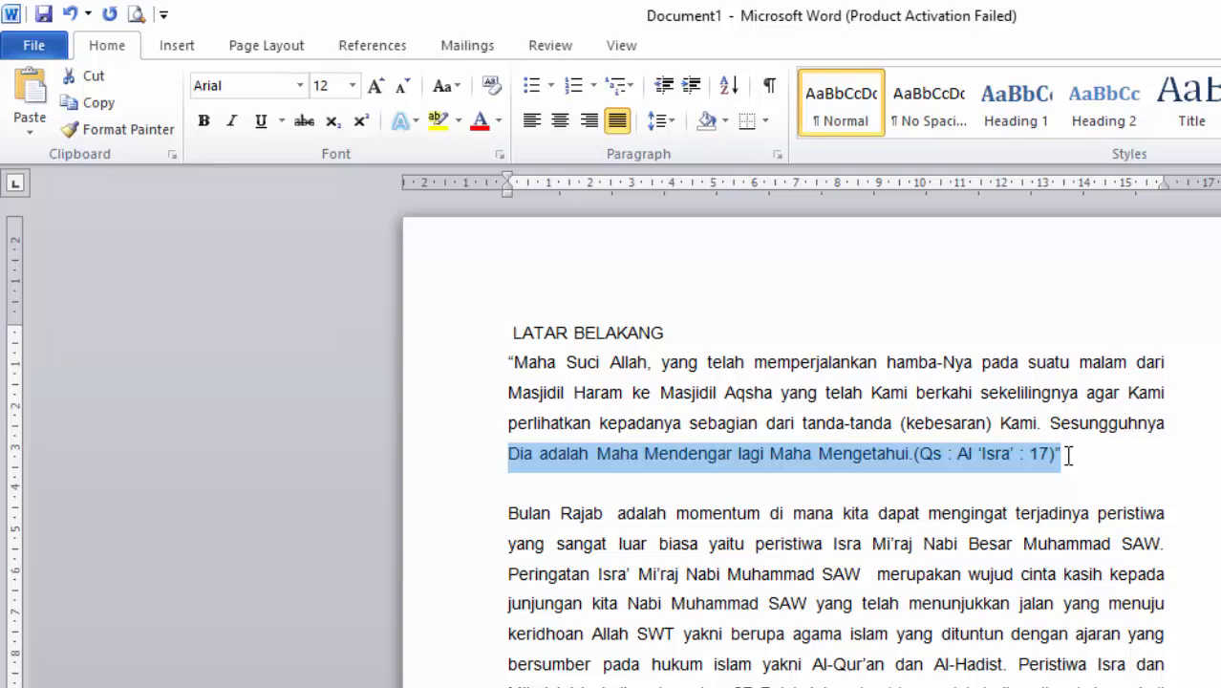
# Extend the selection upward line by line to include the rest of the quotation and the "LATAR BELAKANG" heading
pyautogui.hotkey('shift', 'Up')
pyautogui.hotkey('shift', 'Up')
pyautogui.hotkey('shift', 'Up')
pyautogui.hotkey('shift', 'Up')
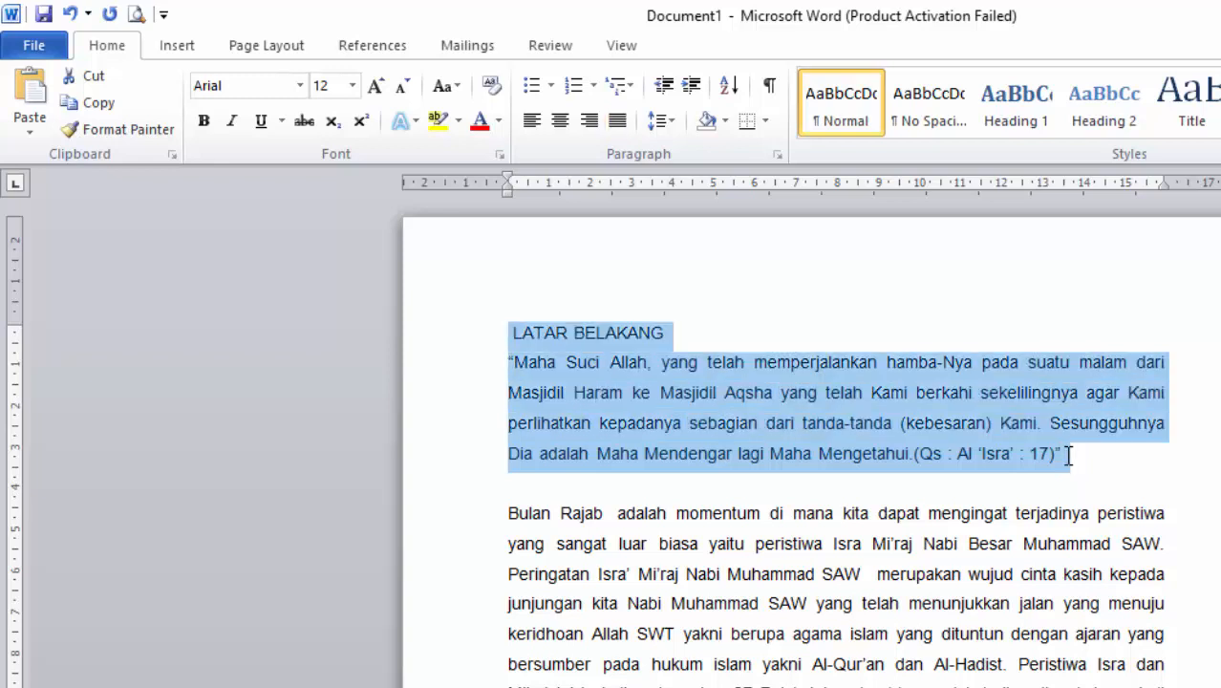
# Shrink the selection by one line to exclude the heading, repeat the adjustment, and place the cursor at the quotation paragraph's end
pyautogui.hotkey('shift', 'Down')
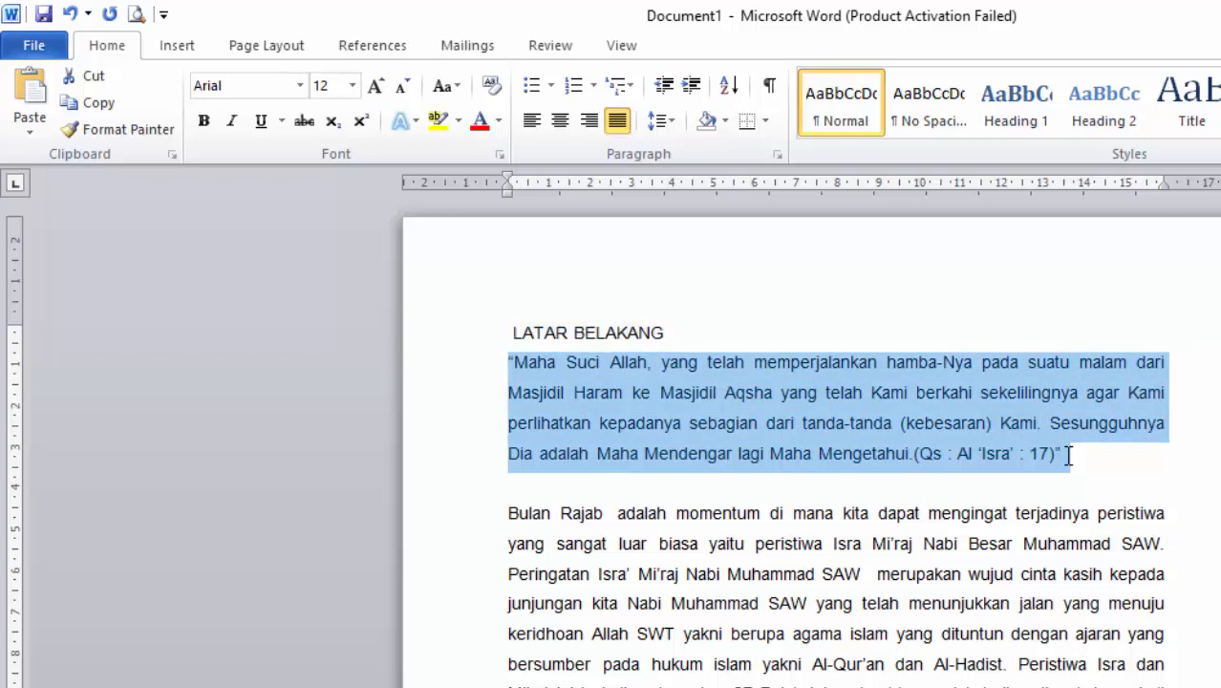
pyautogui.hotkey('shift', 'Up')
pyautogui.hotkey('shift', 'Down')
pyautogui.click(1063, 453)
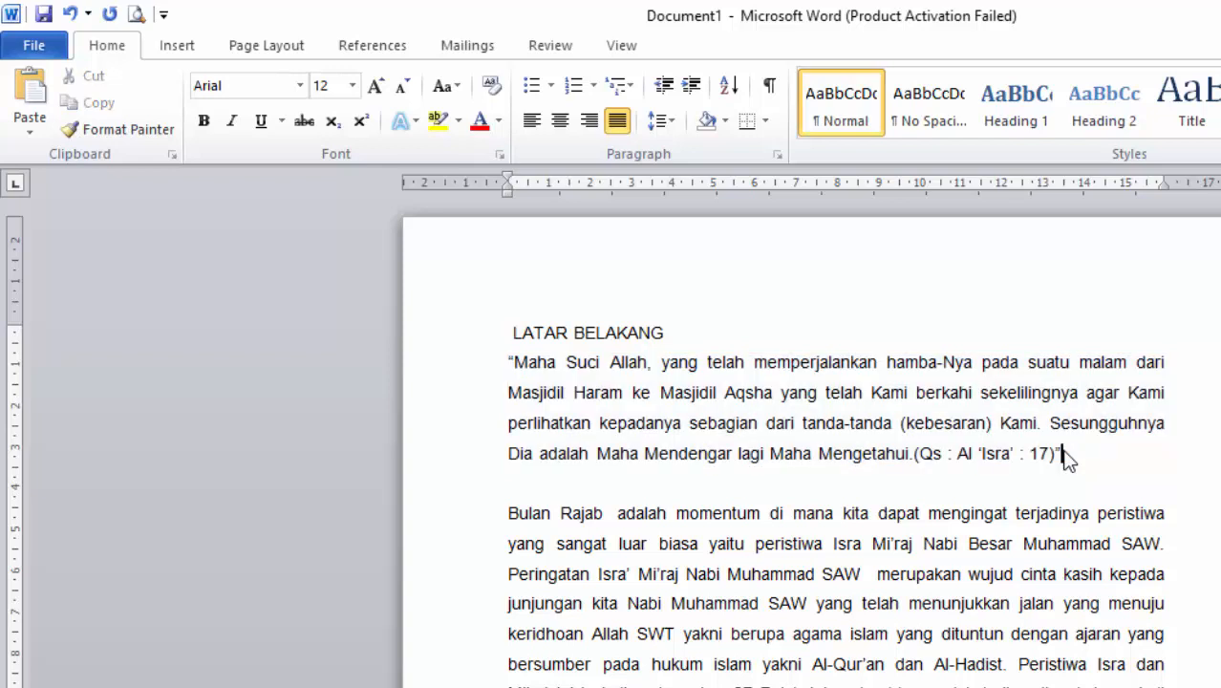